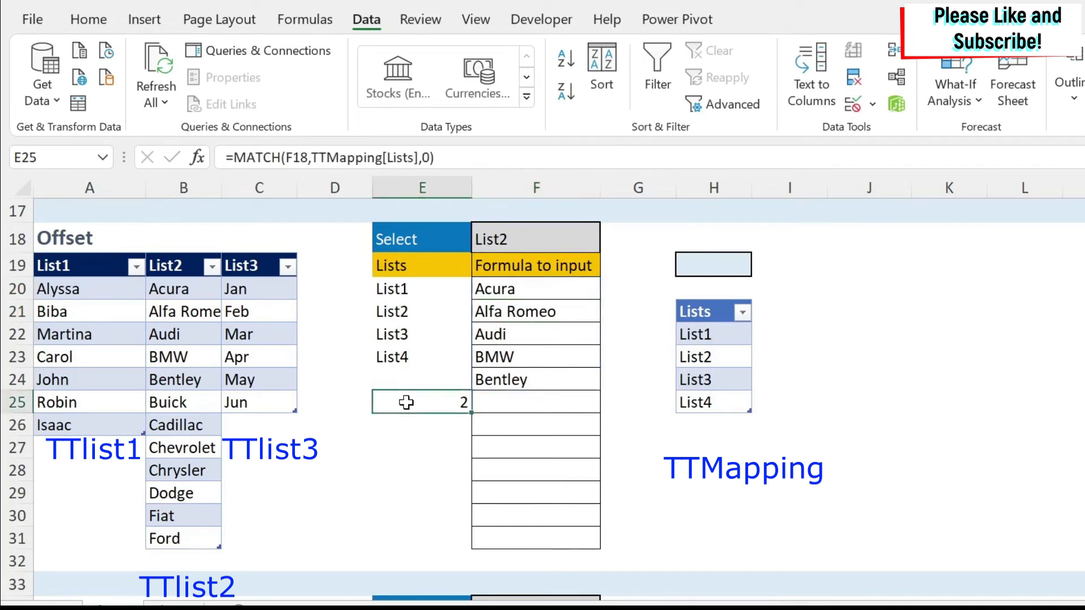
Step: Clear the trial MATCH formula from E25 and check the height argument of the OFFSET formula in F20
key(Delete)
click(508, 289)
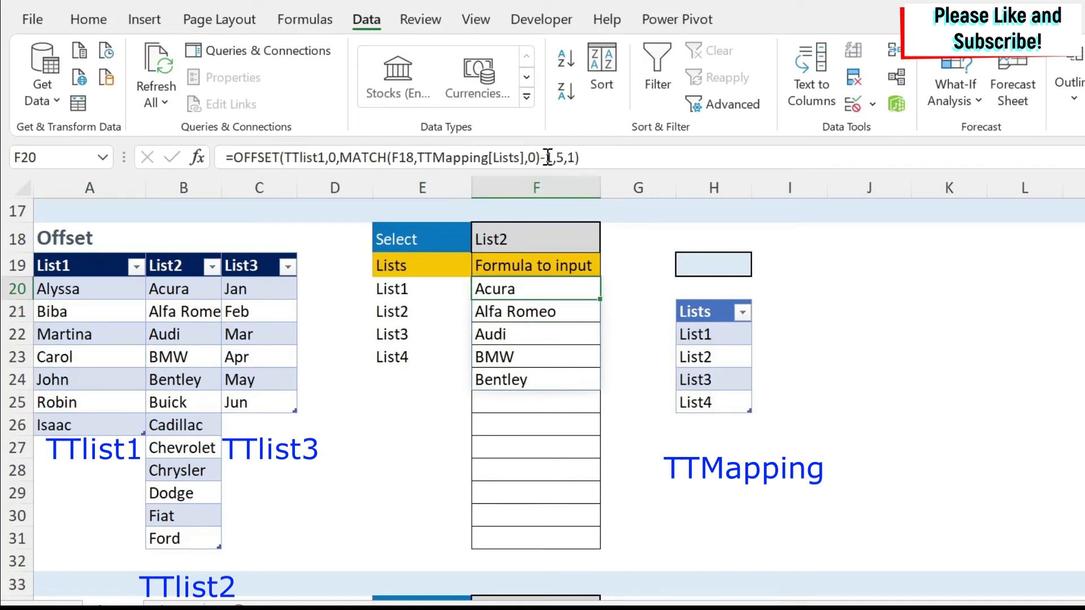
click(559, 158)
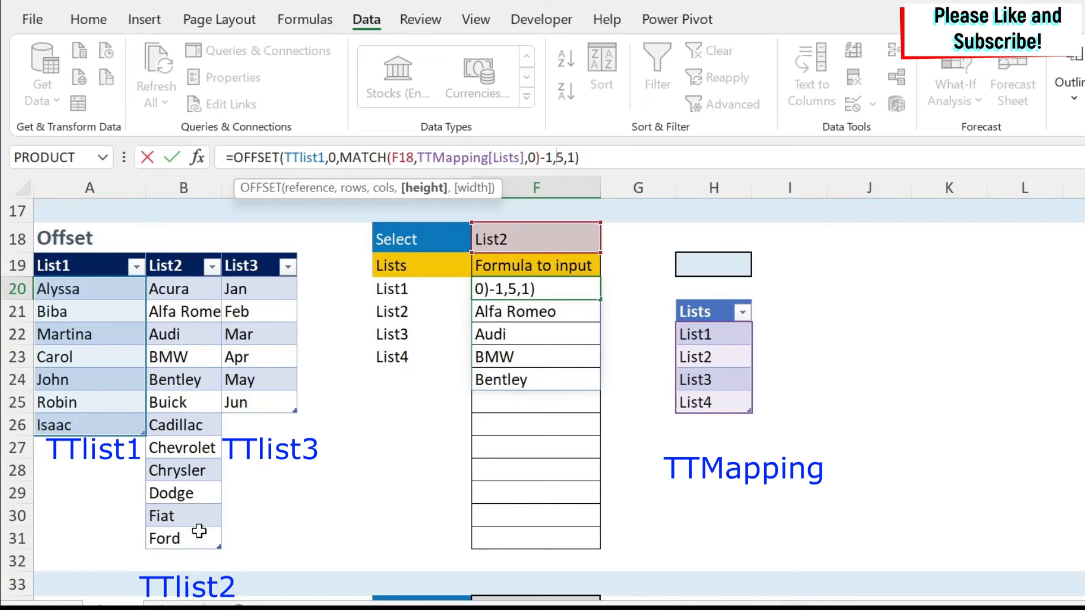
key(ctrl+Return)
Step: Add a column headed Count to the TTMapping table, next to the Lists column
click(768, 313)
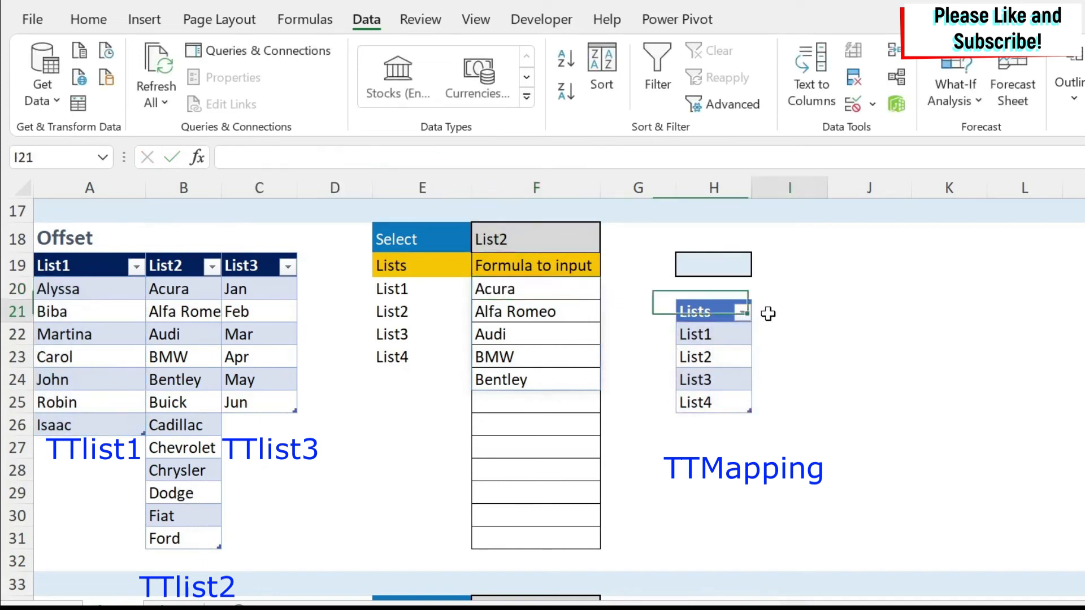
text(Count)
key(Return)
Step: Enter =COUNTA(TTlist1[List1]) in the Count column for List1
text(=)
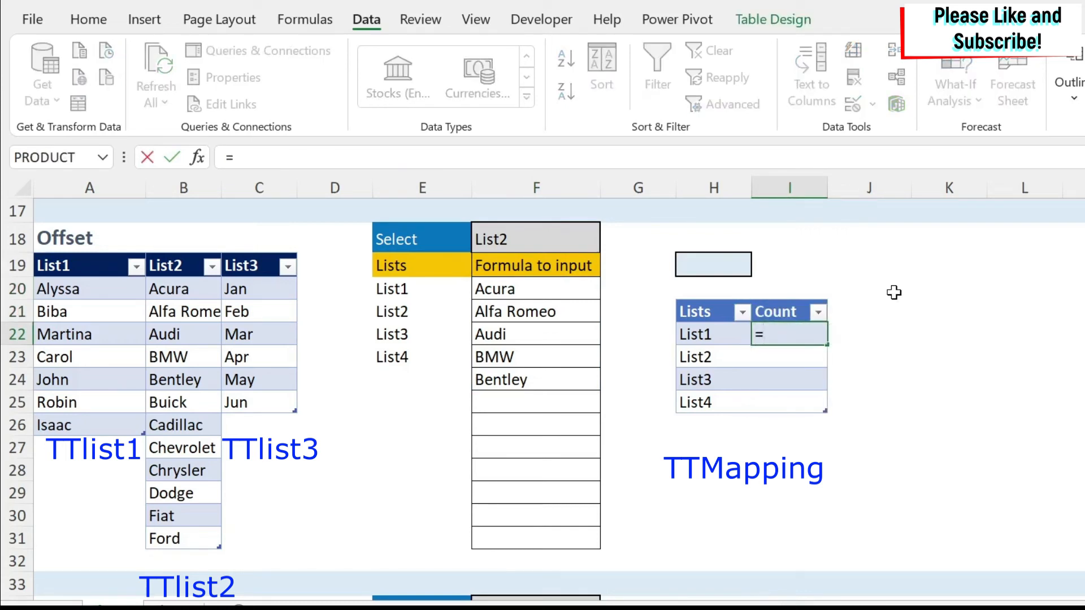
text(counta()
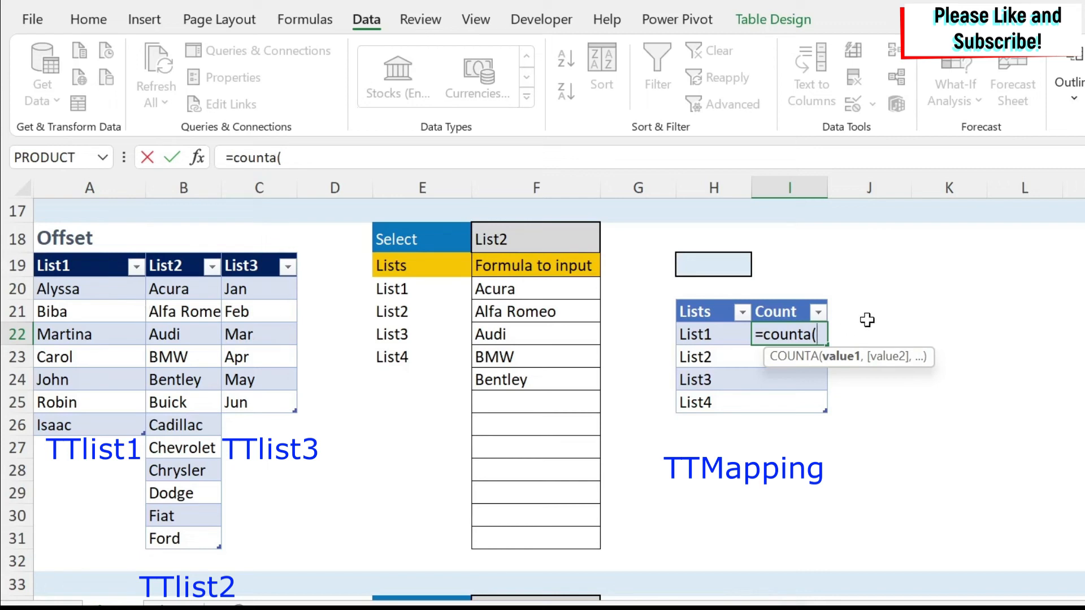
drag(109, 289, 109, 423)
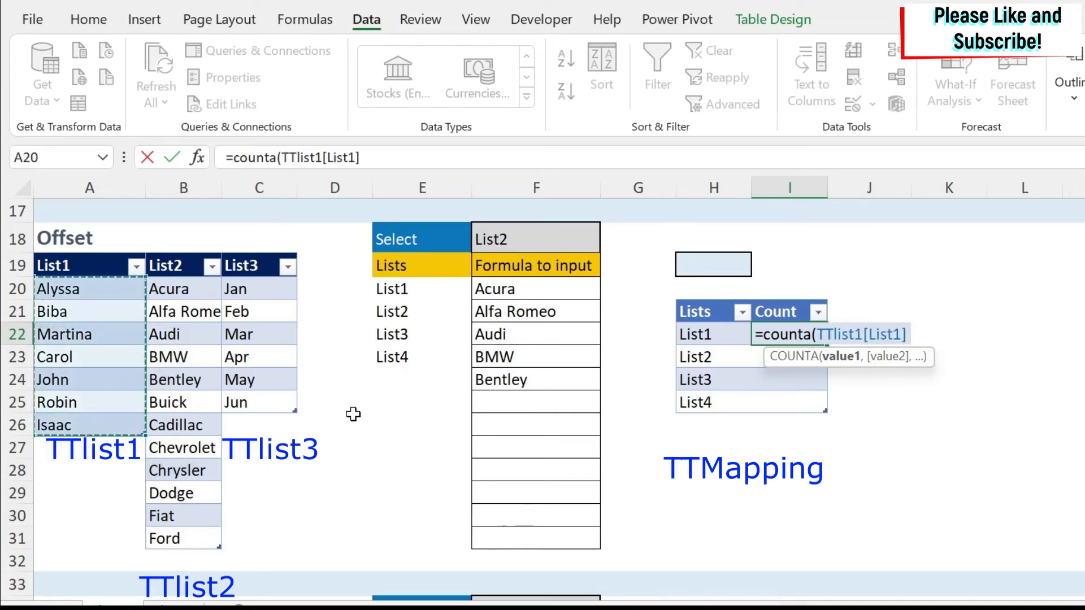
text())
key(Return)
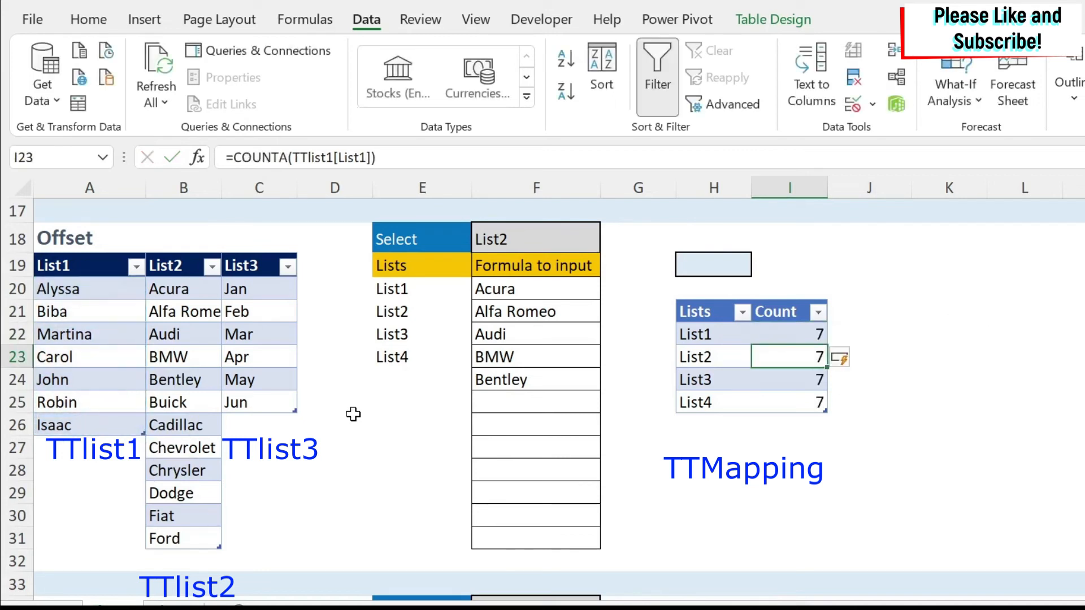
Step: Clear the auto-filled Count formulas in the List2, List3 and List4 rows
click(817, 374)
key(Down)
key(Delete)
Step: Enter =COUNTA(TTList3[List3]) in the Count column for List3
key(Up)
text(=counta()
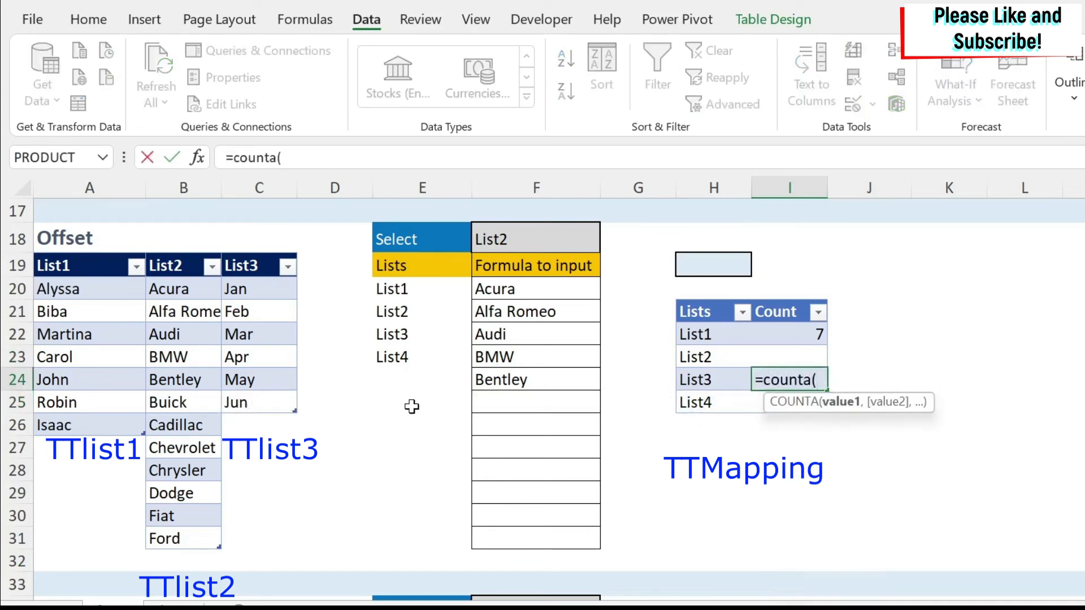
drag(232, 286, 243, 404)
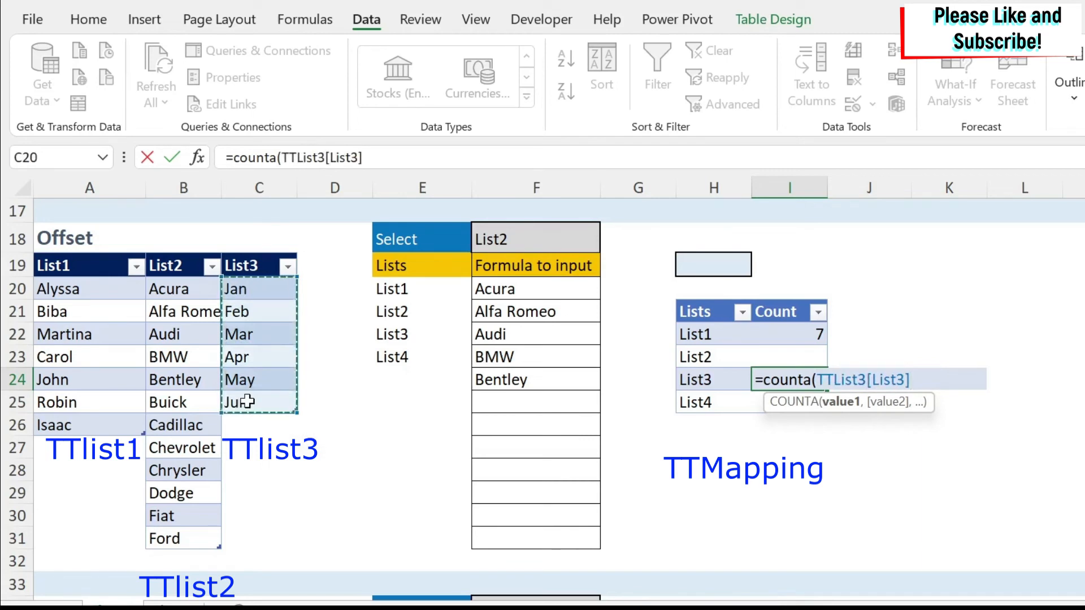
text())
key(Return)
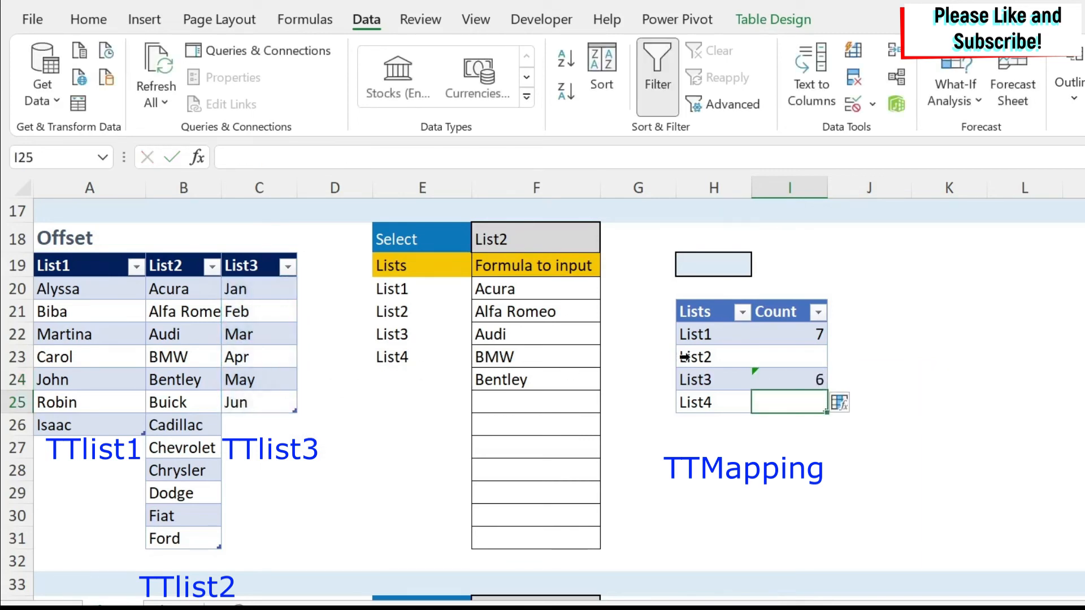
Step: Enter =COUNTA(TTList2[List2]) in the Count column for List2
click(804, 360)
text(=counta()
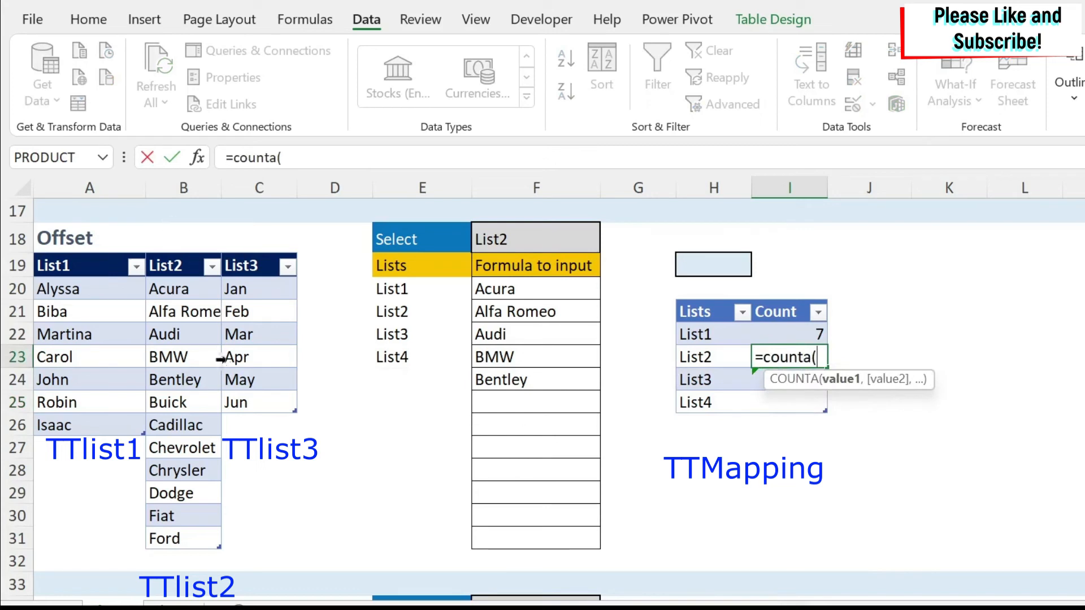
drag(185, 285, 182, 540)
text())
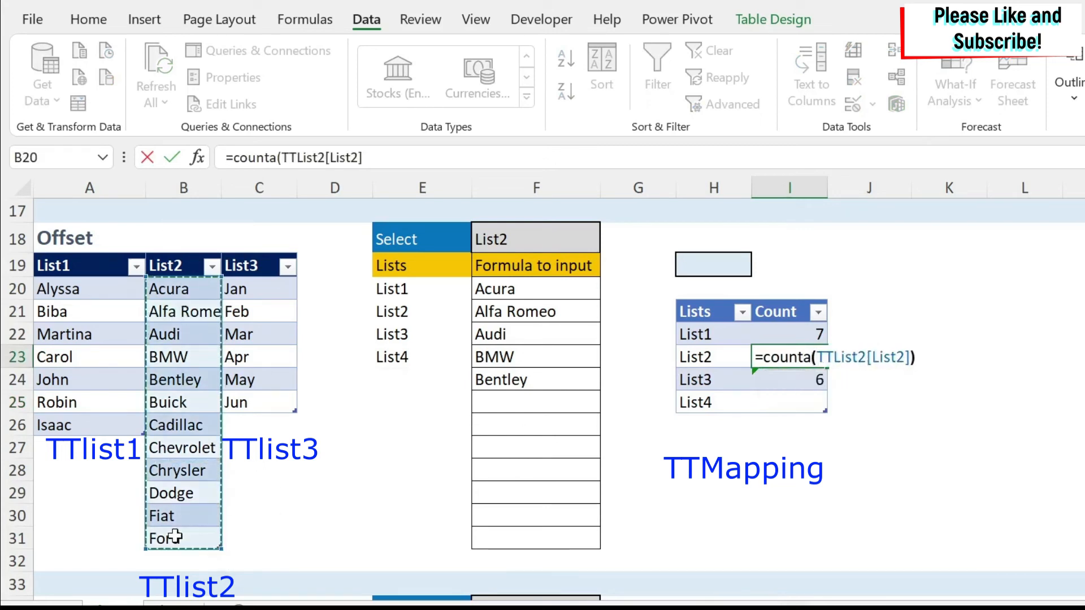
key(Return)
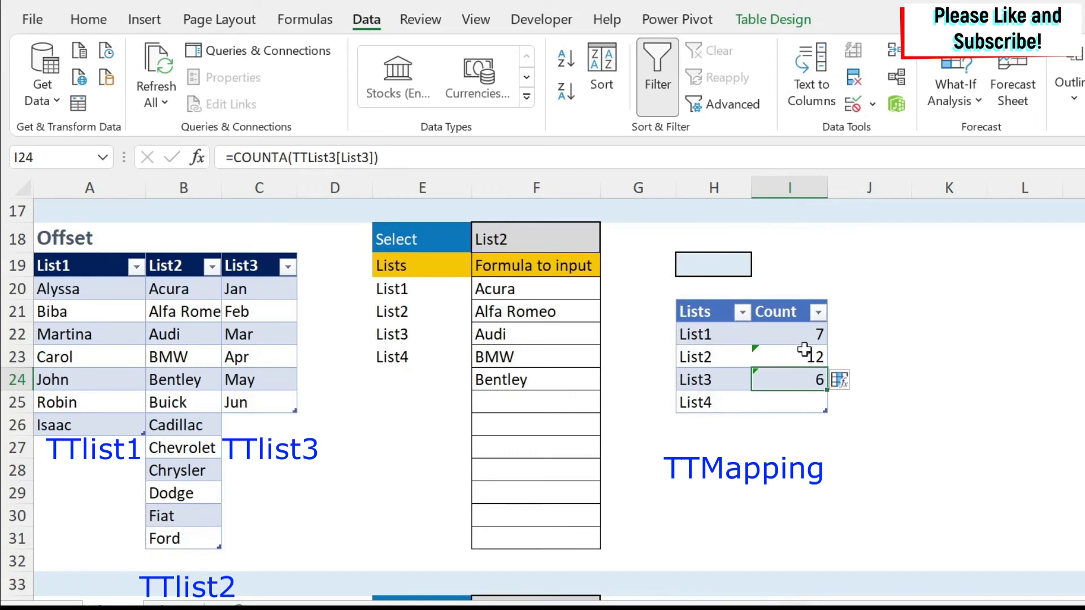
Step: Replace the fixed height in F20's OFFSET formula with VLOOKUP(F18,TTMapping,2,FALSE) so it follows the selected list's count
click(531, 289)
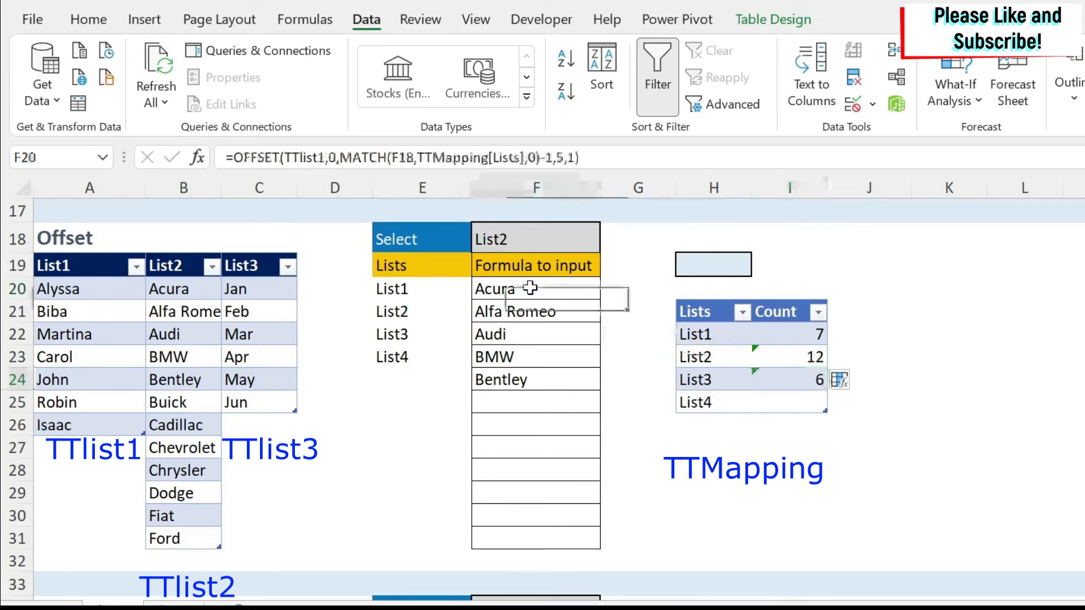
click(557, 156)
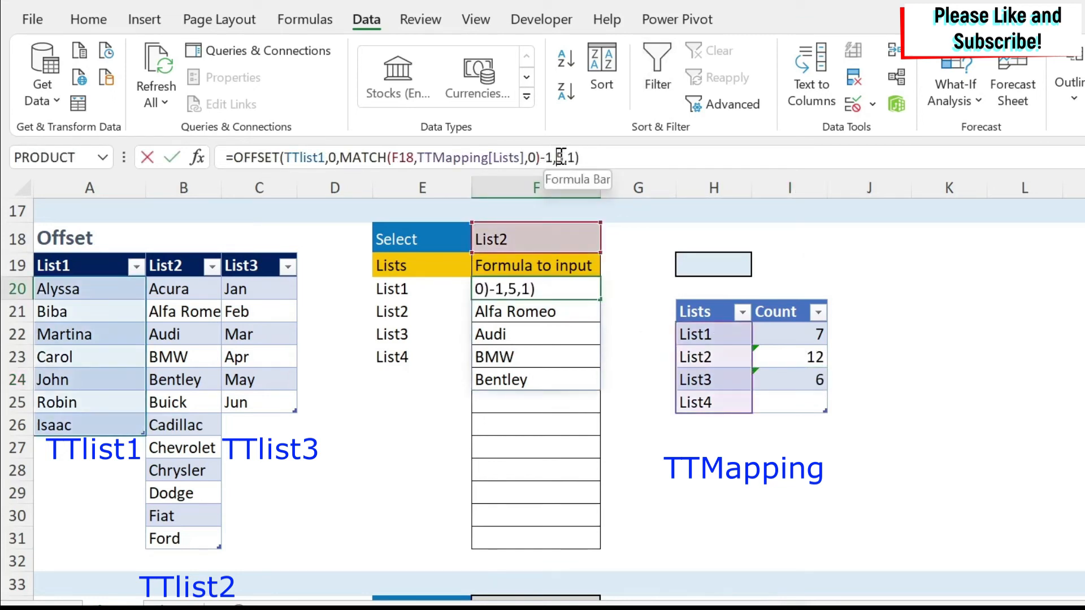
double_click(560, 157)
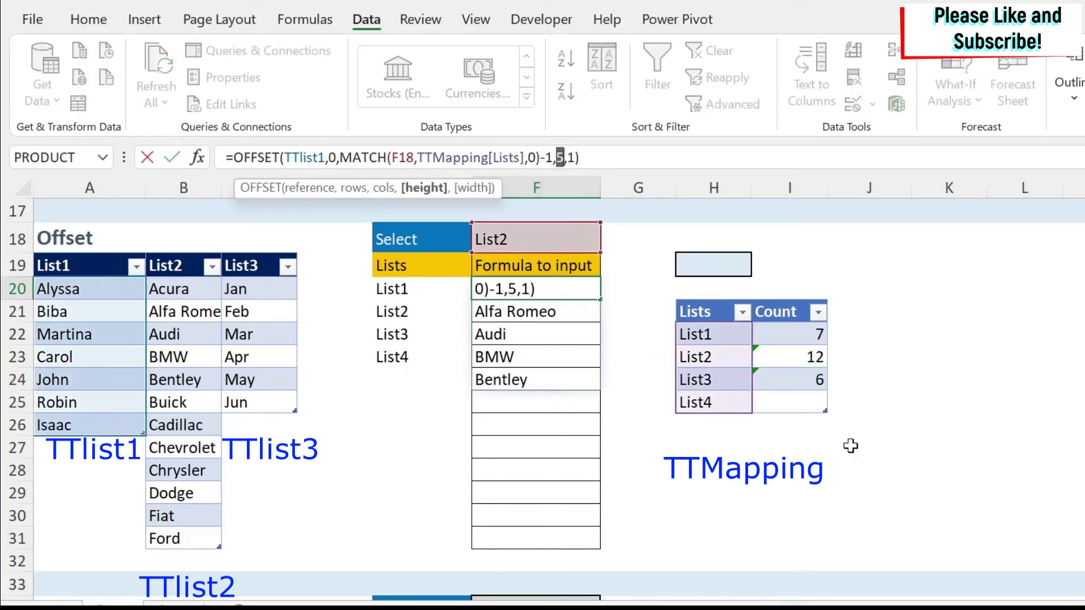
text(vlookup()
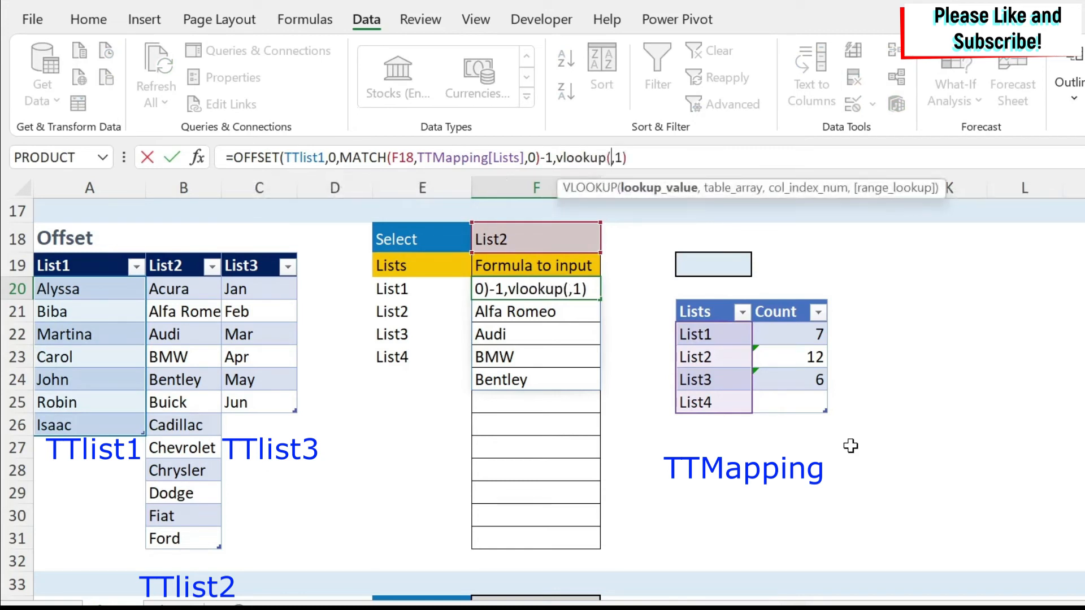
click(547, 237)
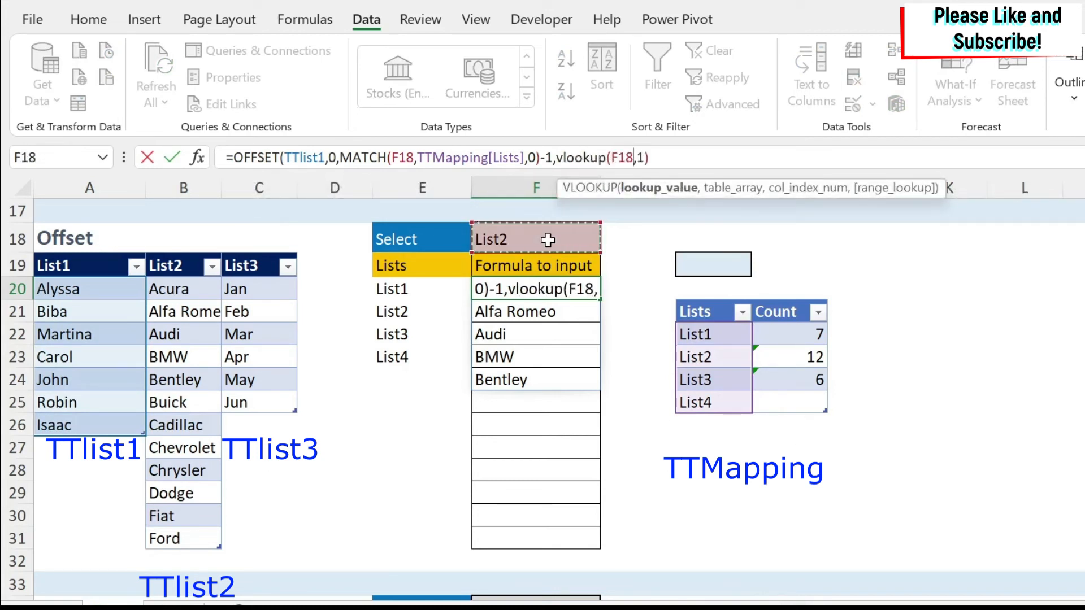
text(,)
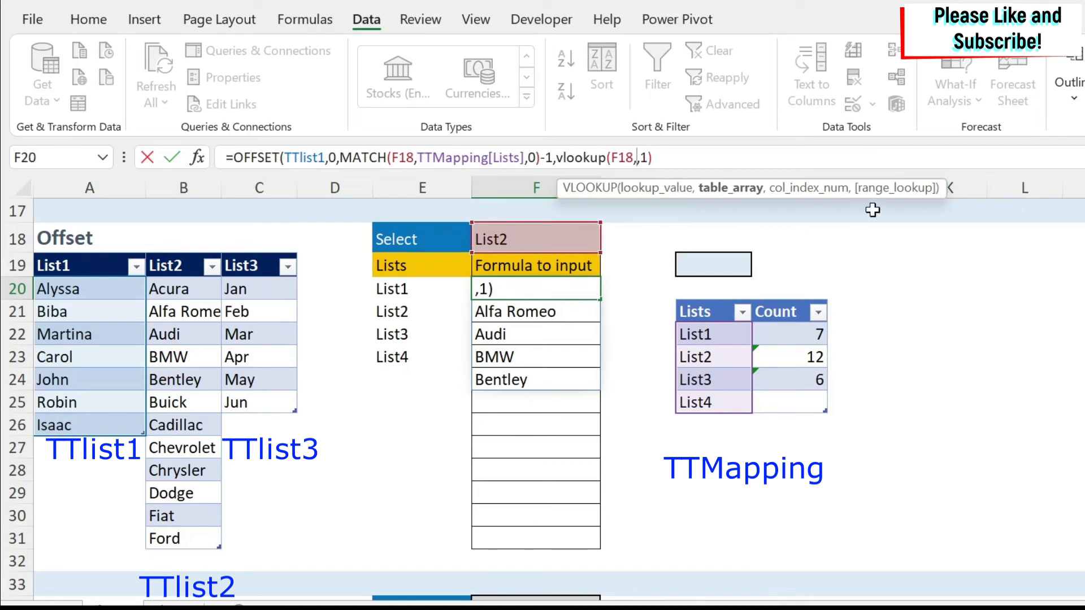
drag(708, 323, 817, 413)
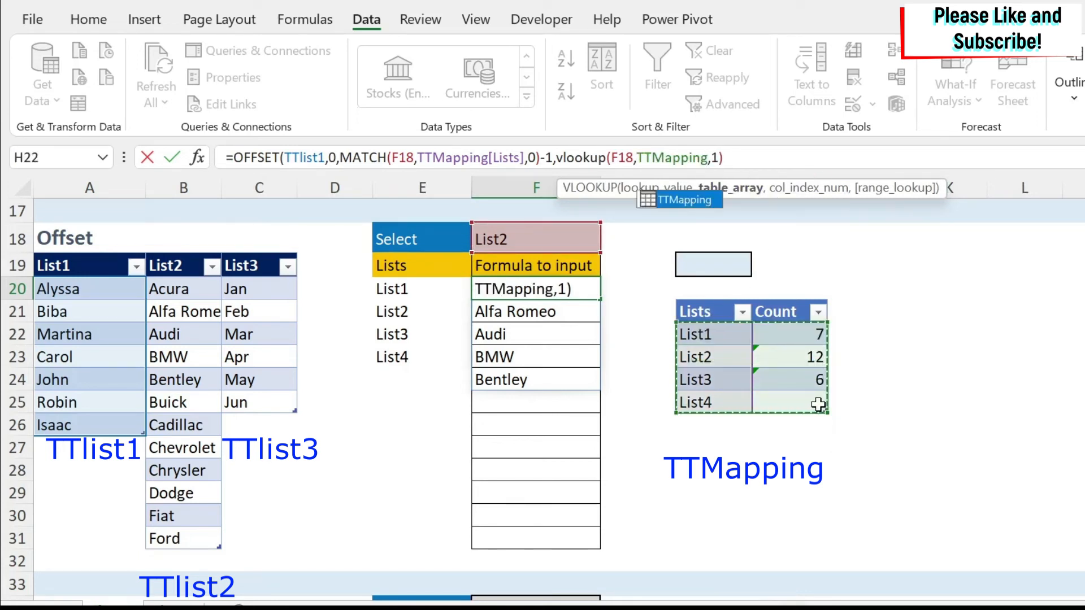
text(,)
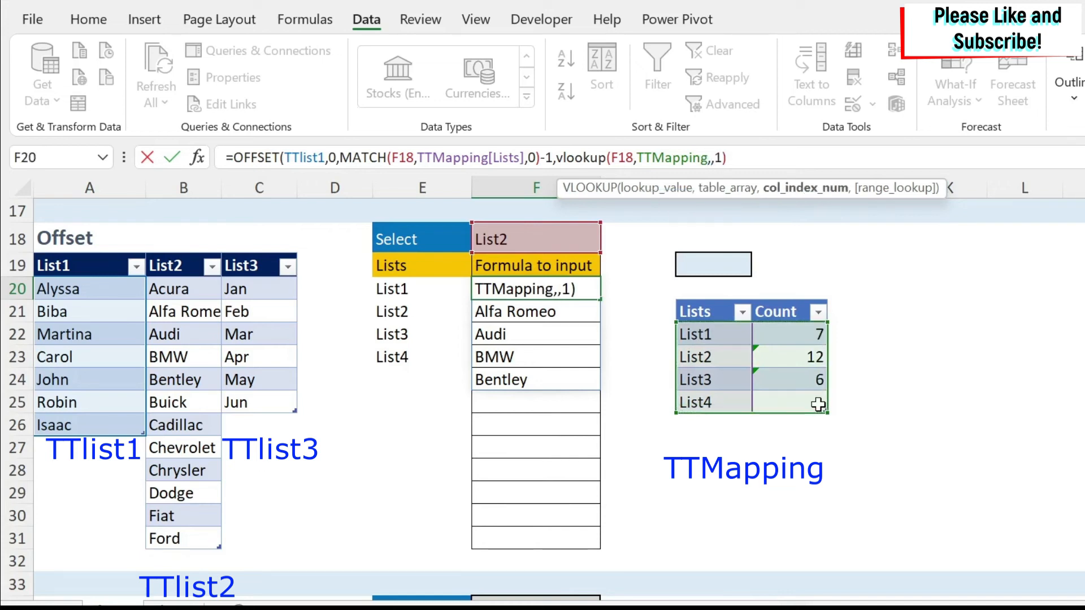
text(2)
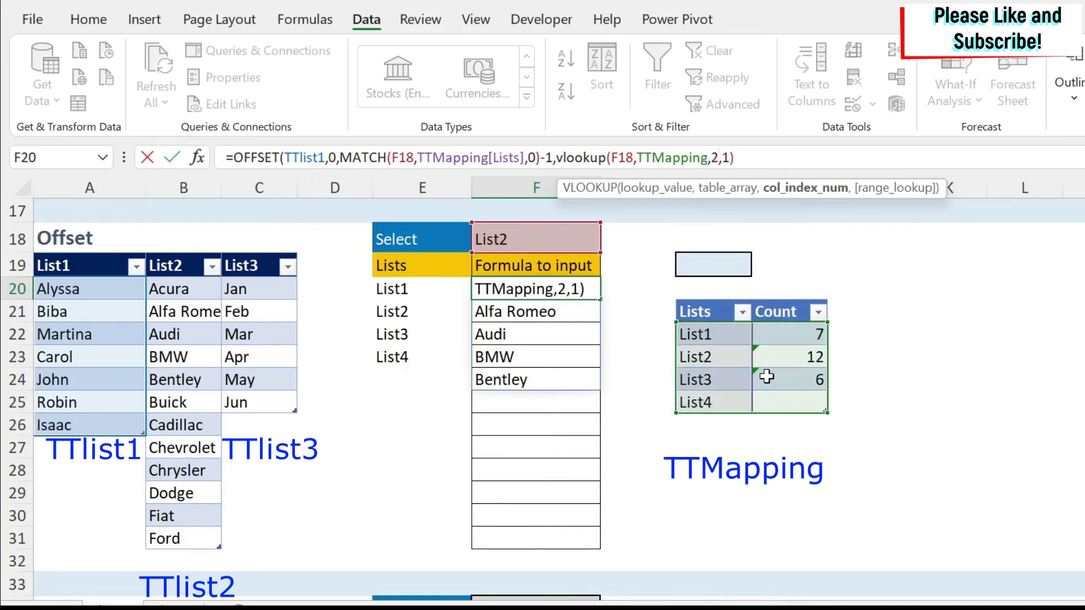
text(,false)
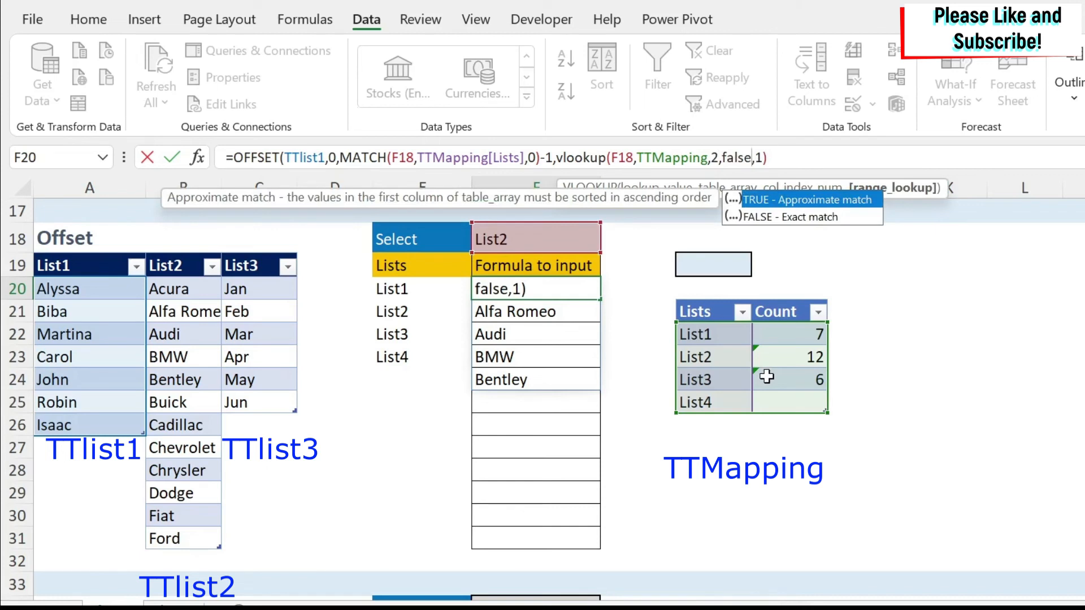
text())
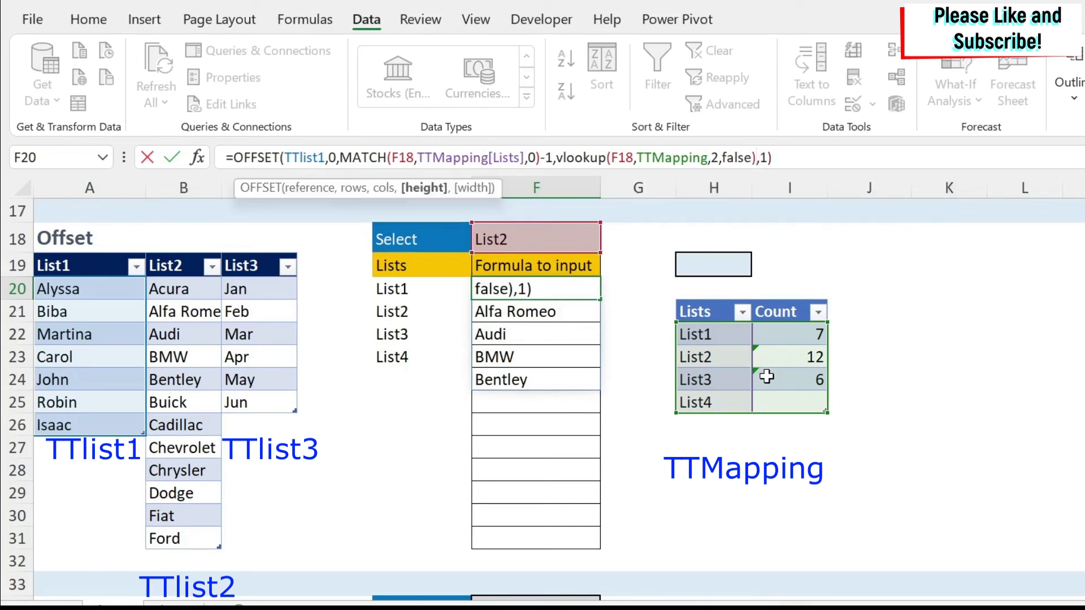
key(Return)
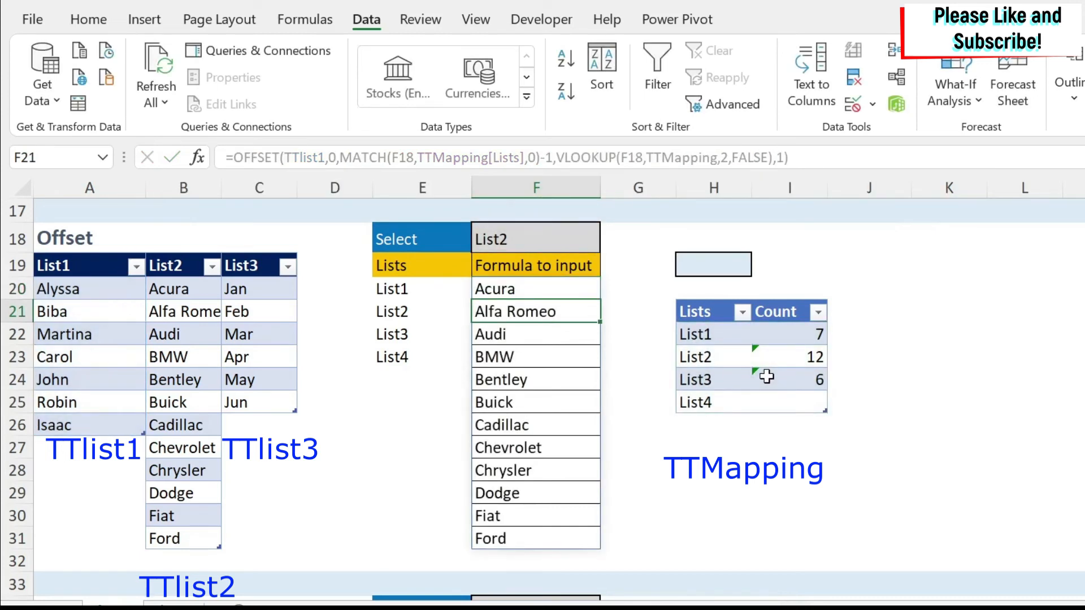
Step: Choose List3 as the selected list in F18
click(533, 239)
click(610, 243)
click(490, 295)
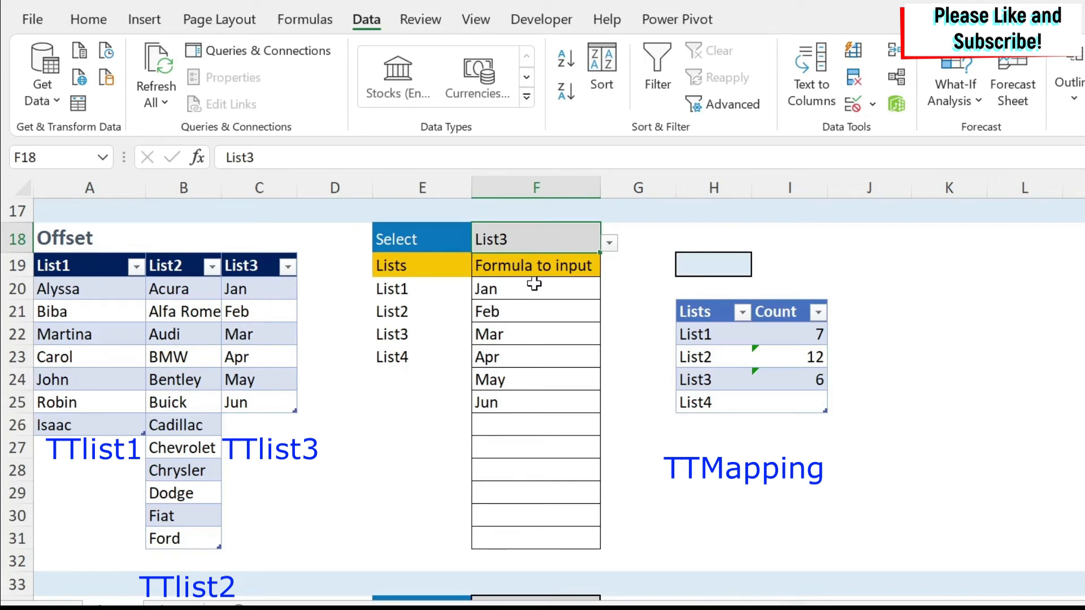
Step: Examine the empty cell H19, the INDIRECT formula in E20 and the table references inside F20's OFFSET formula
click(720, 266)
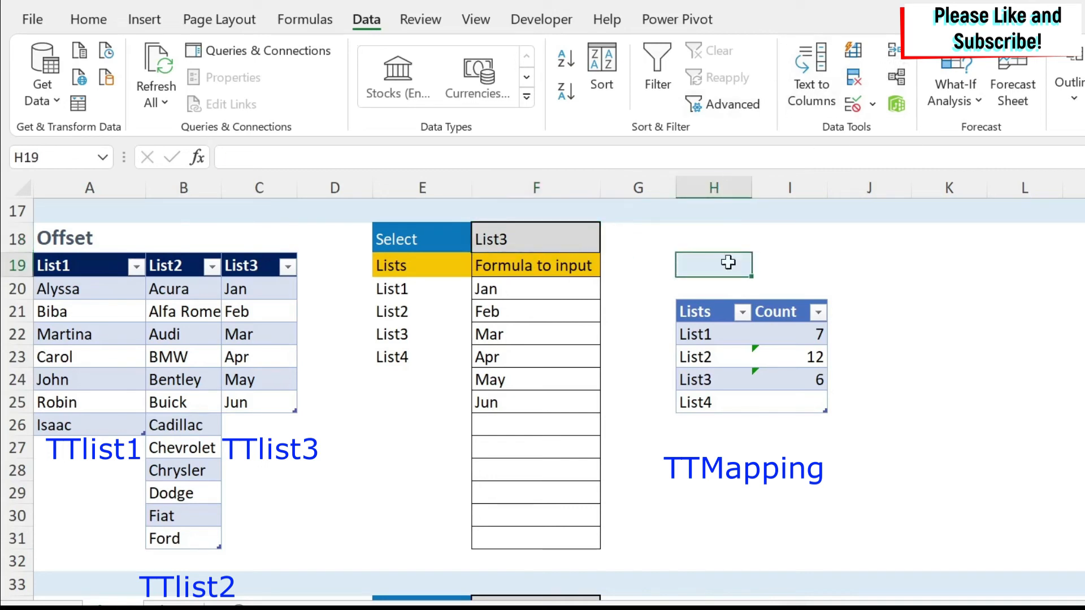
click(569, 298)
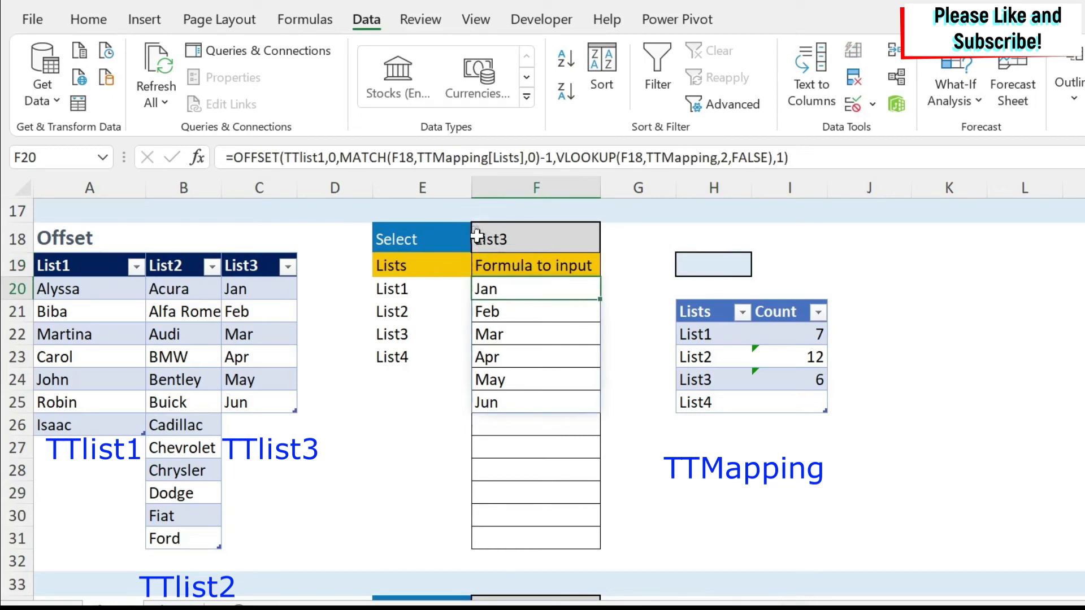
click(419, 285)
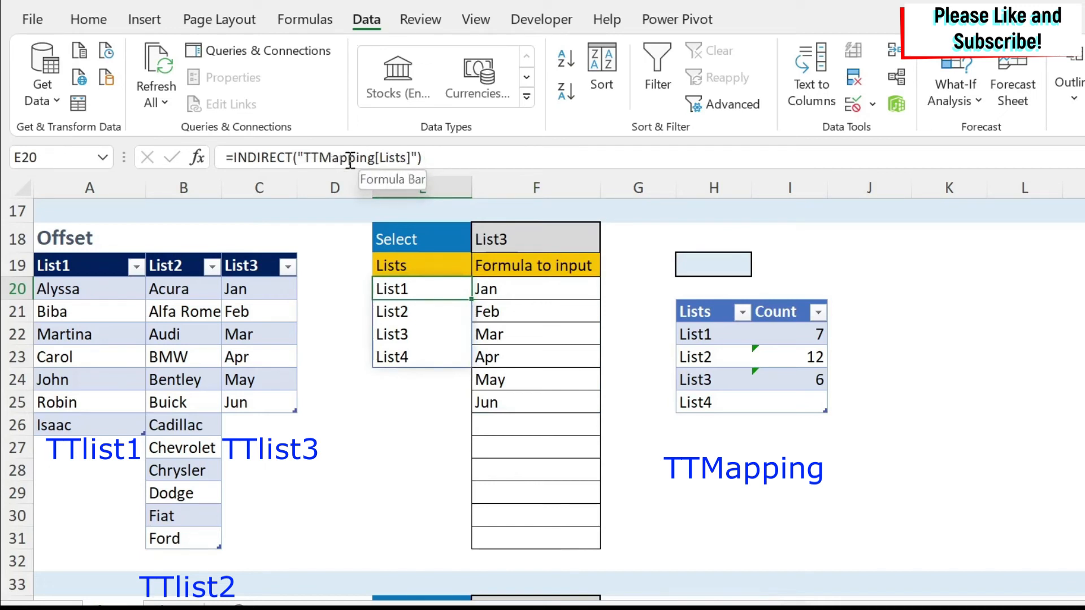
click(505, 290)
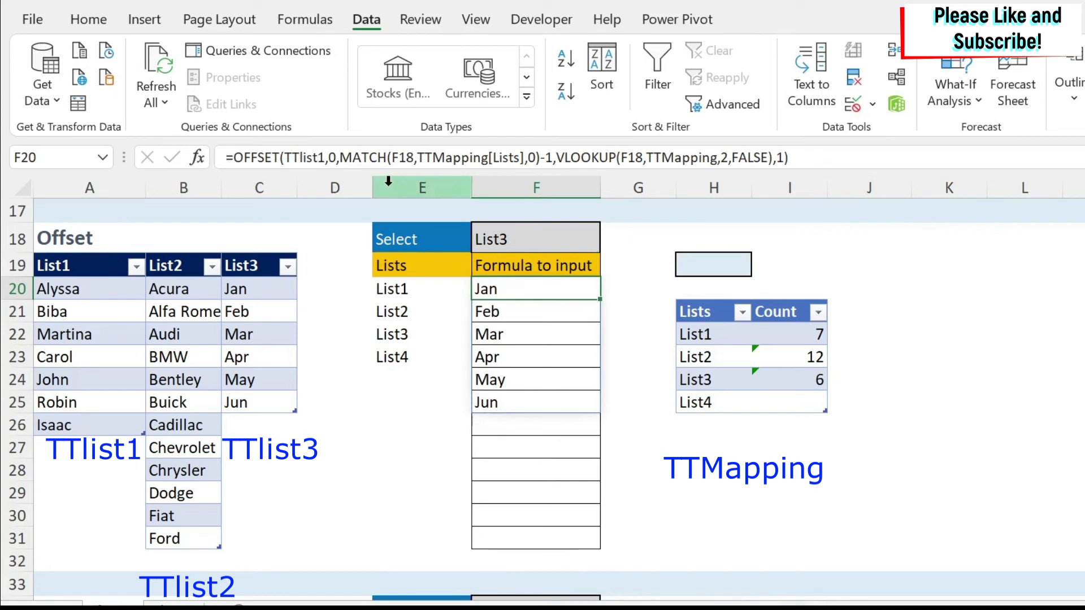
double_click(300, 153)
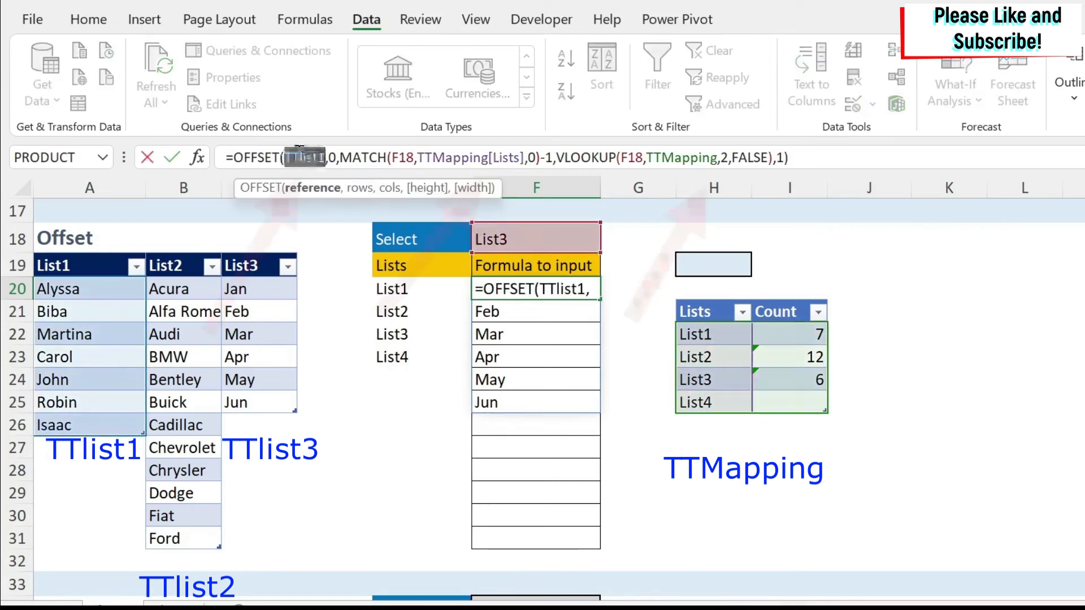
double_click(458, 152)
click(710, 156)
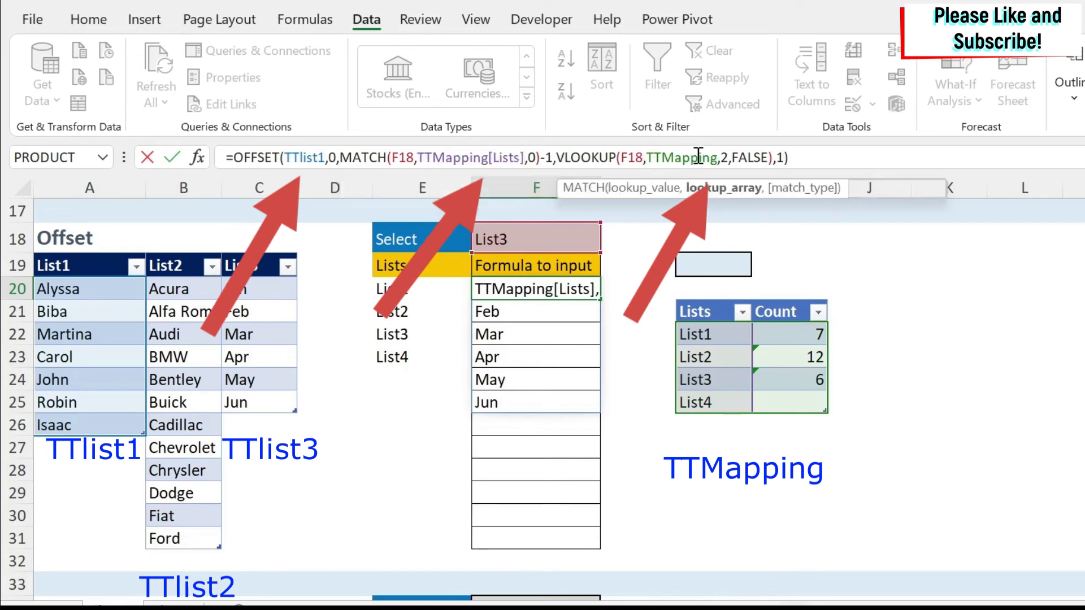
double_click(709, 156)
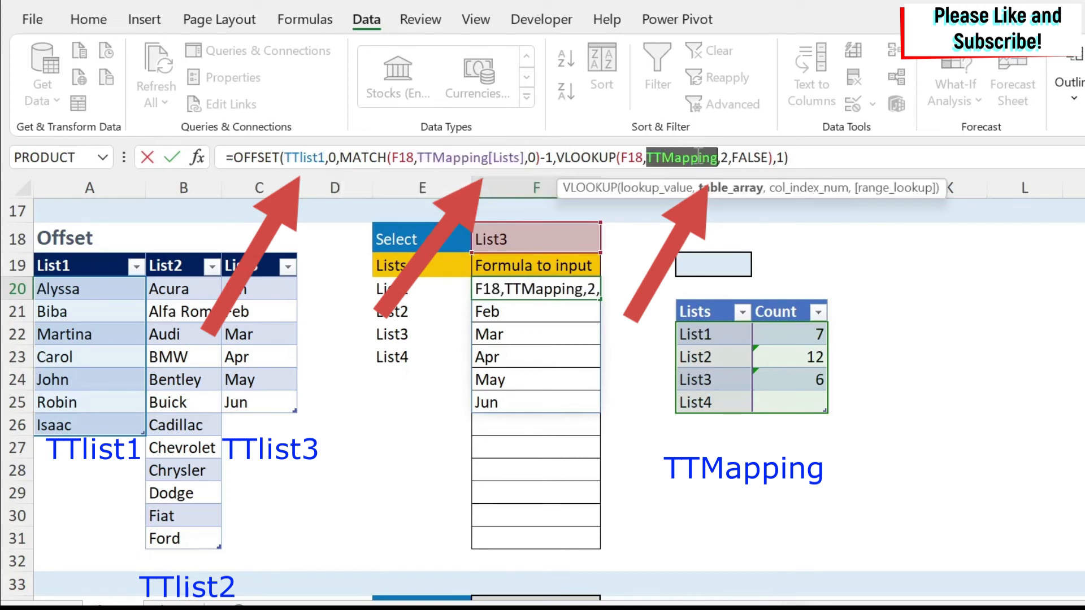
Step: Wrap the TTlist1 reference in F20's OFFSET formula as INDIRECT("TTlist1")
double_click(300, 157)
key(Left)
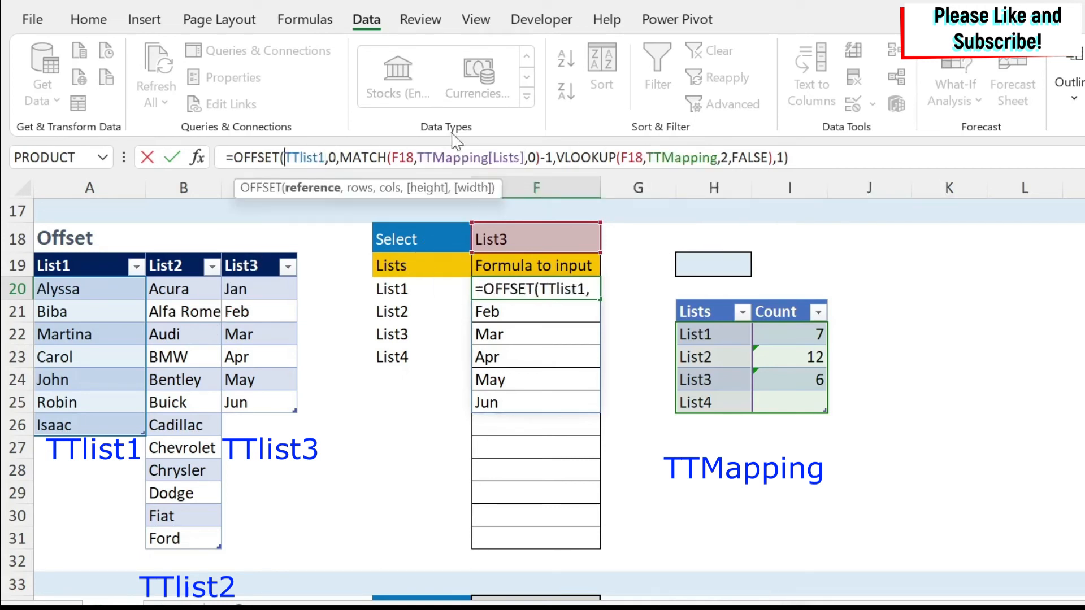
text(indirect)
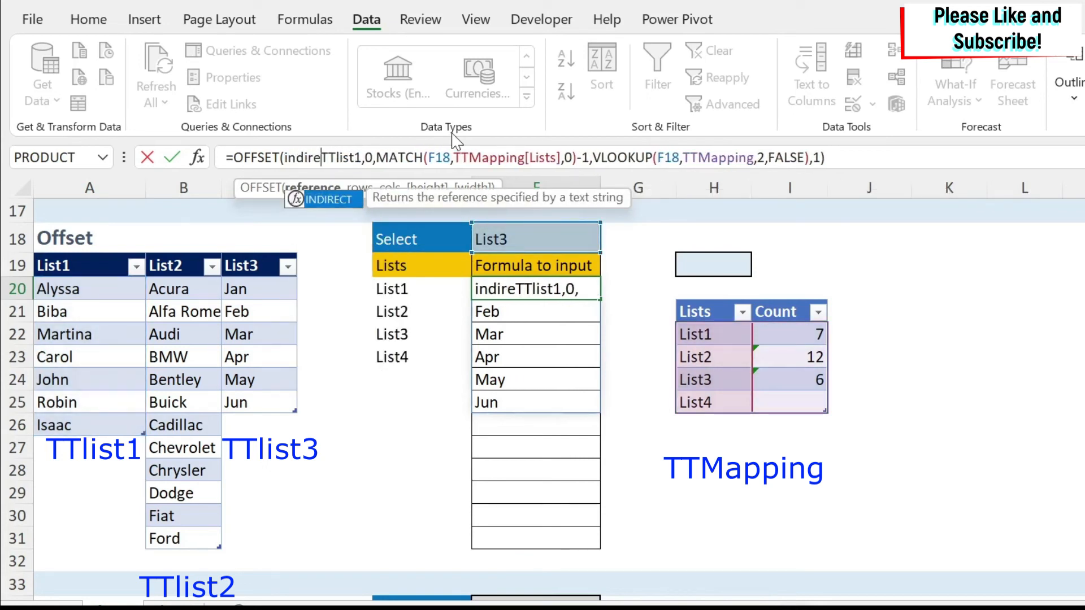
text(()
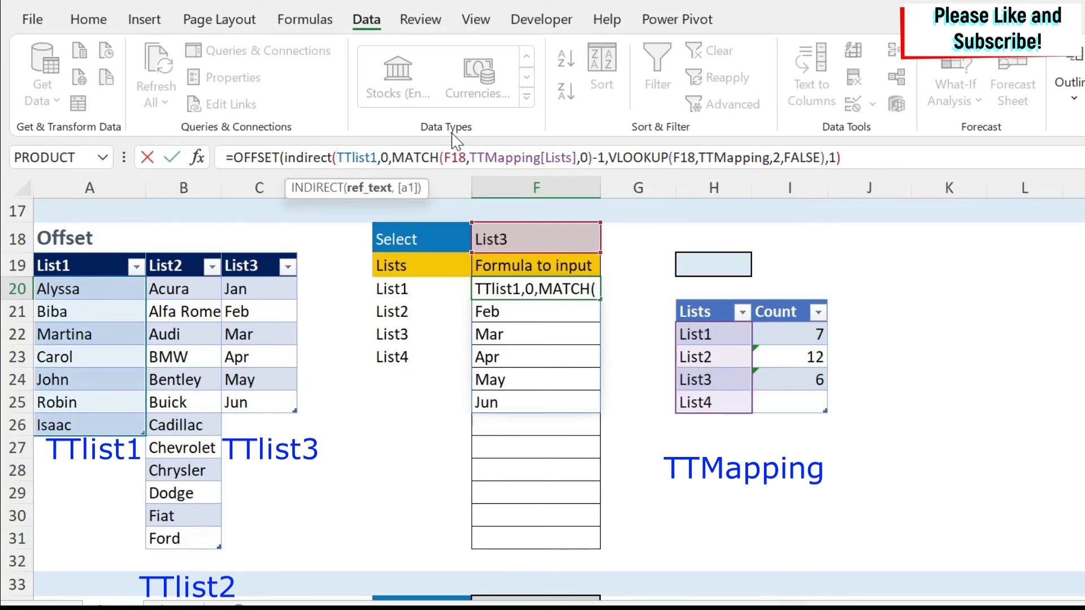
text(")
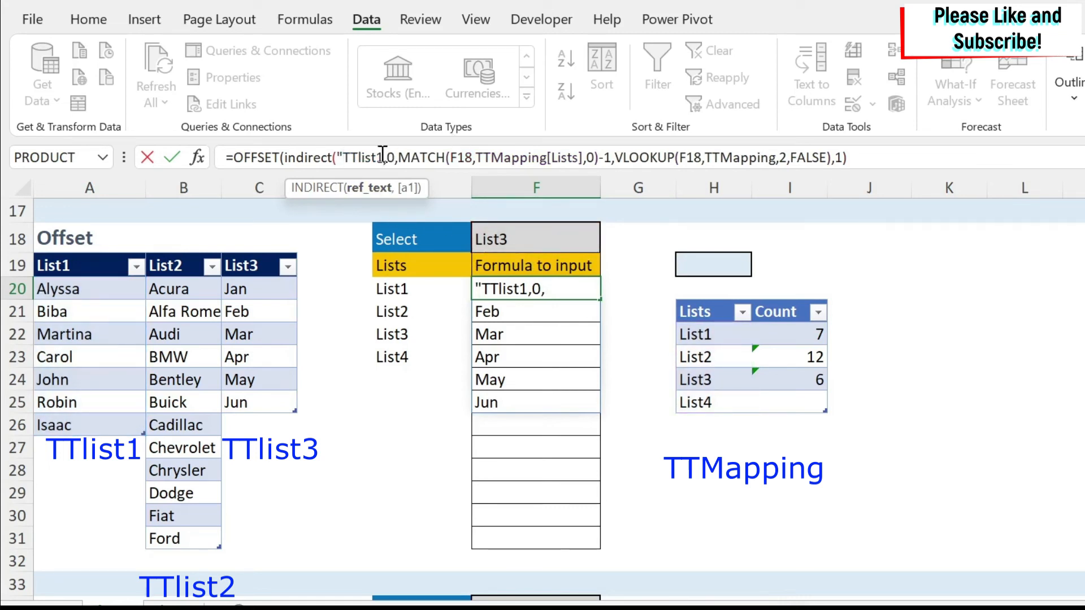
click(383, 157)
text("))
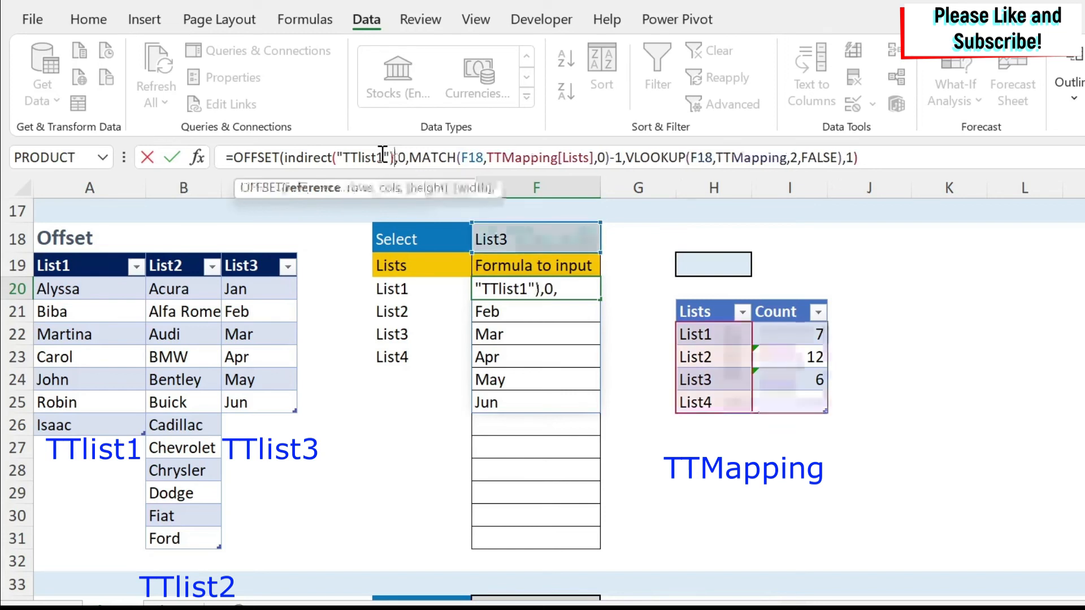
Step: Wrap the MATCH lookup array in F20's formula as INDIRECT("TTMapping[Lists]")
click(502, 153)
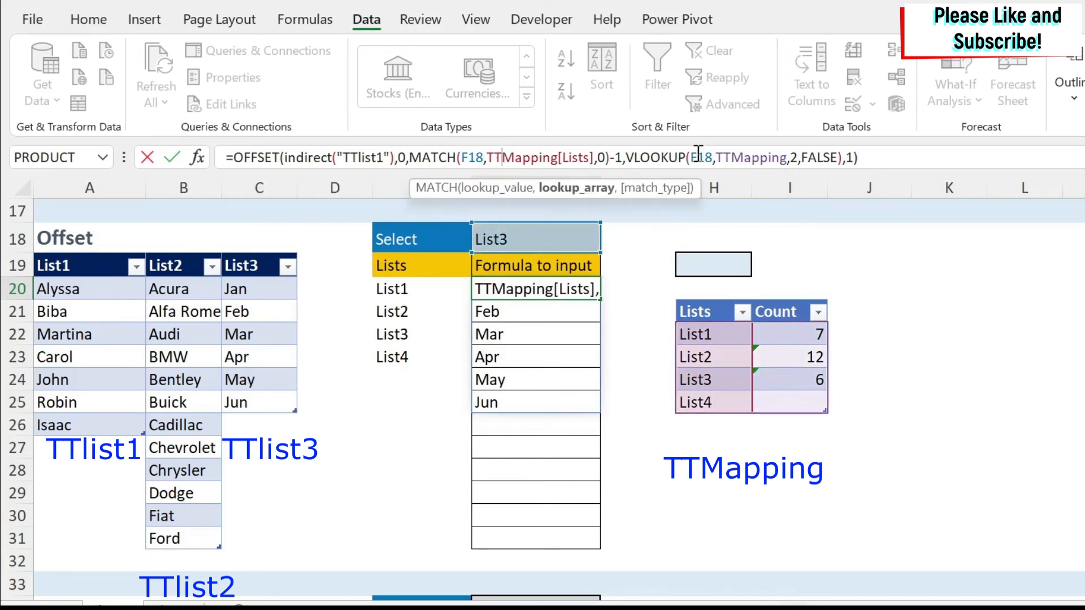
text(indirect()
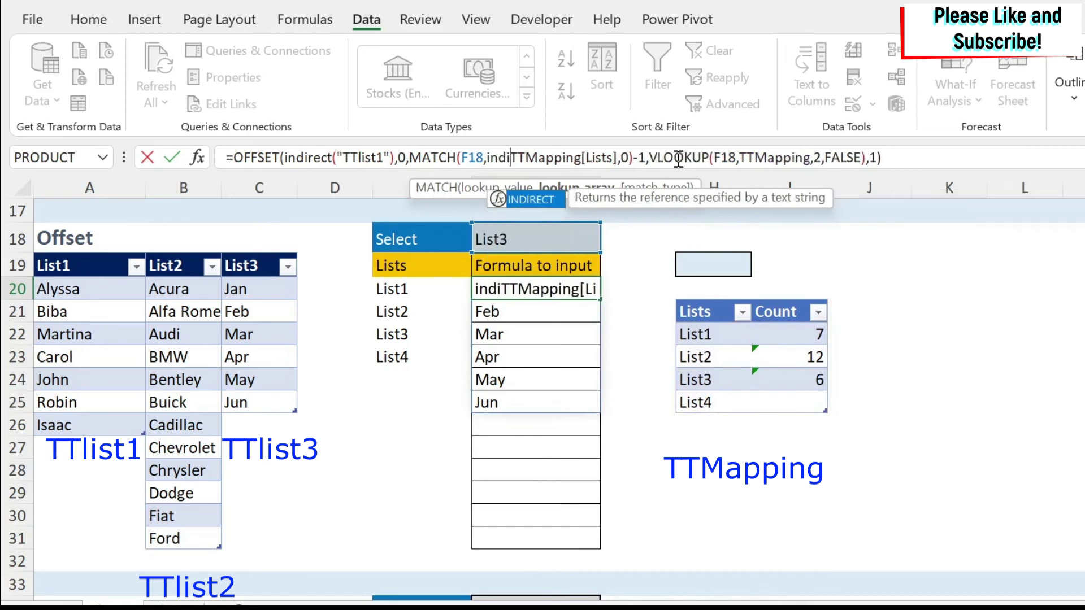
text(")
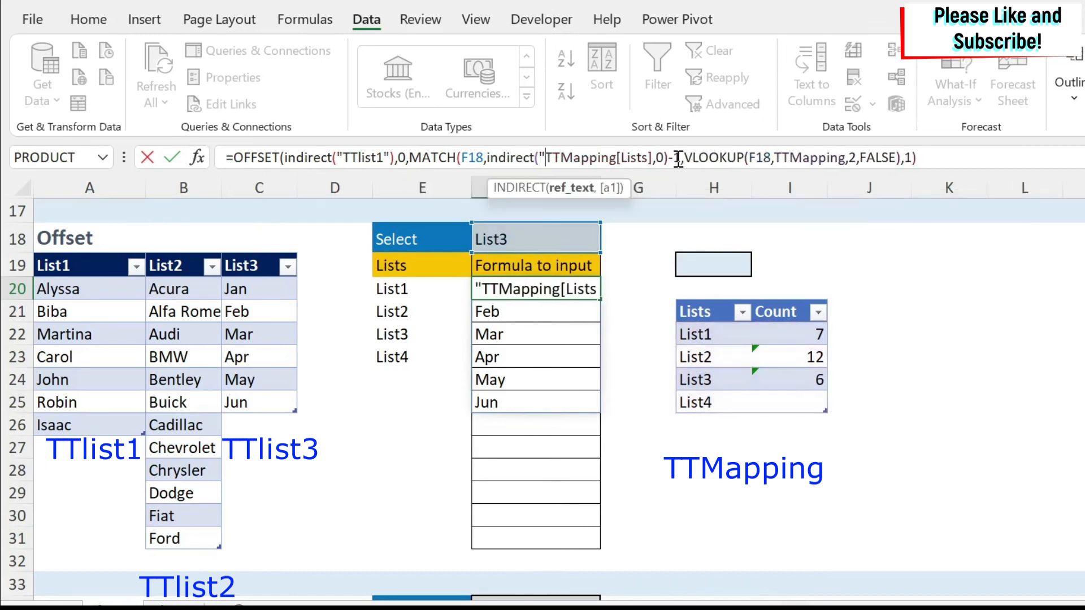
key(Right)
key(Right)
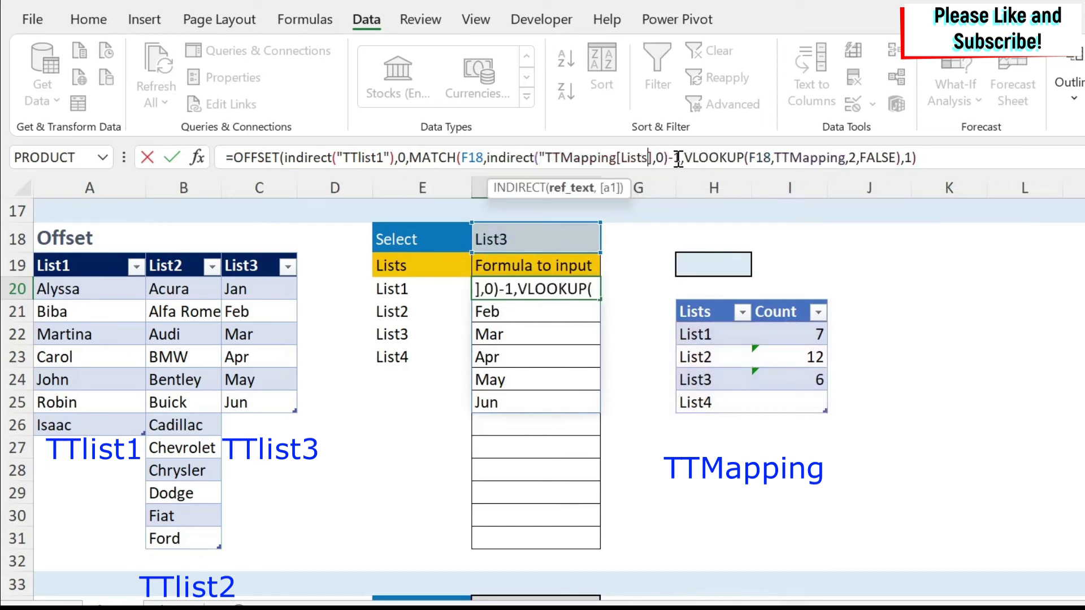
text("))
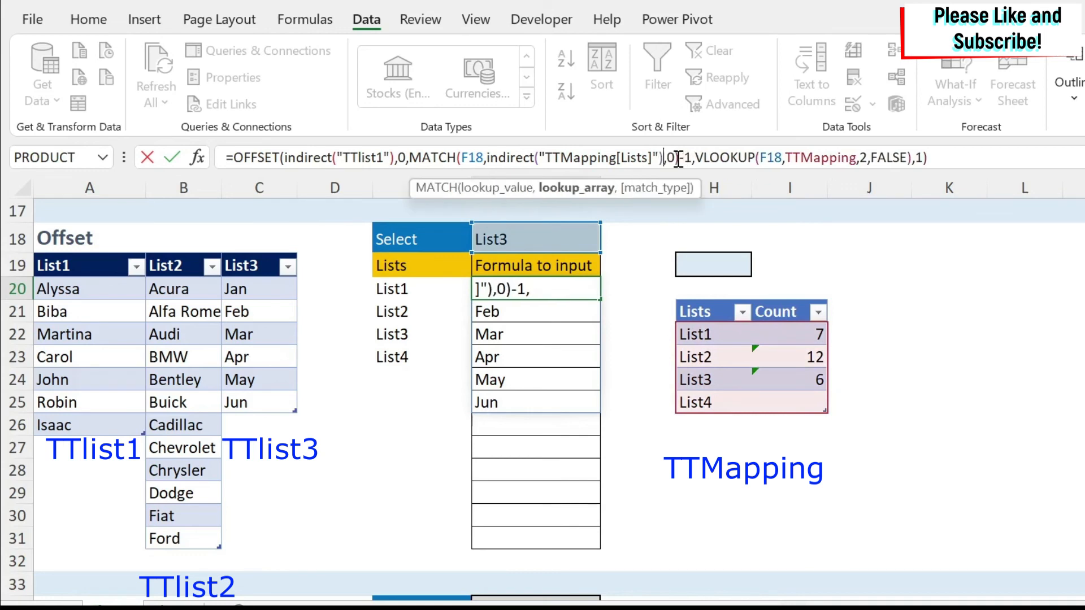
Step: Wrap the VLOOKUP table array as INDIRECT("TTMapping") and commit F20's formula
click(831, 154)
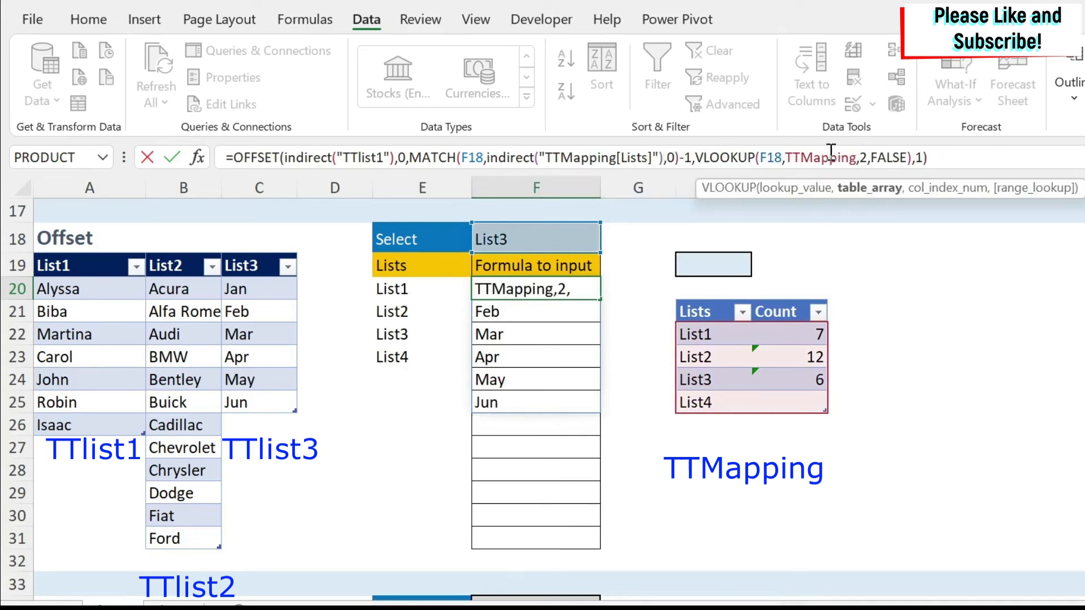
text(indirect()
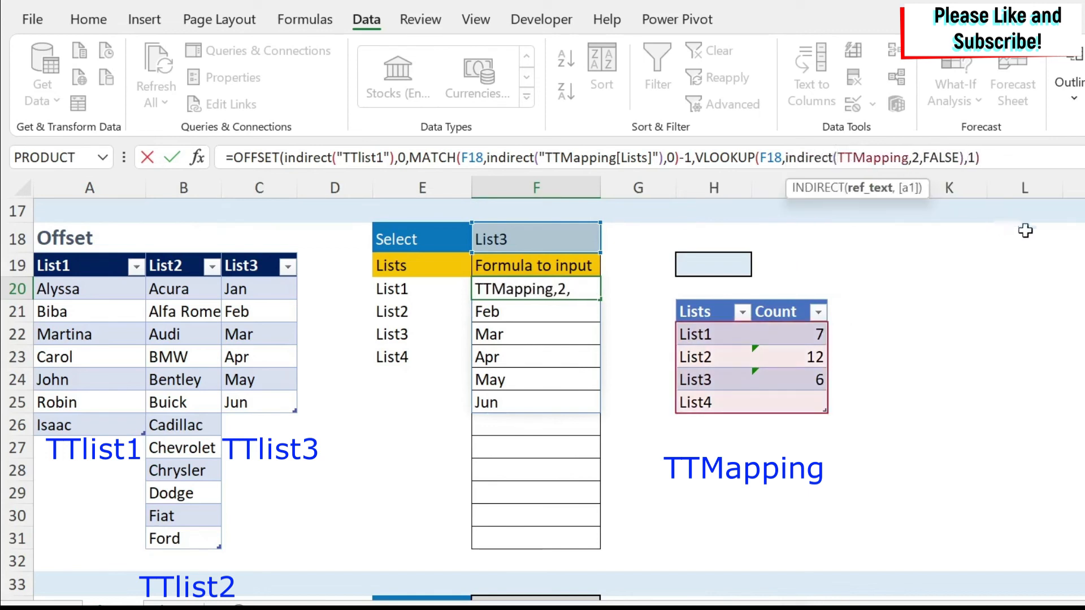
text("TTlist1)
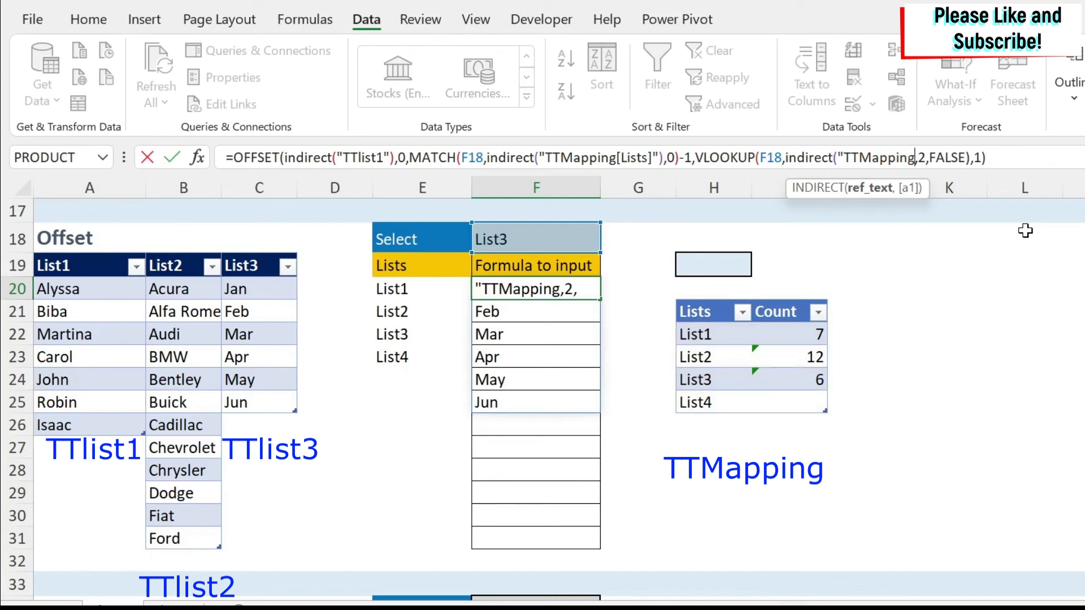
text("))
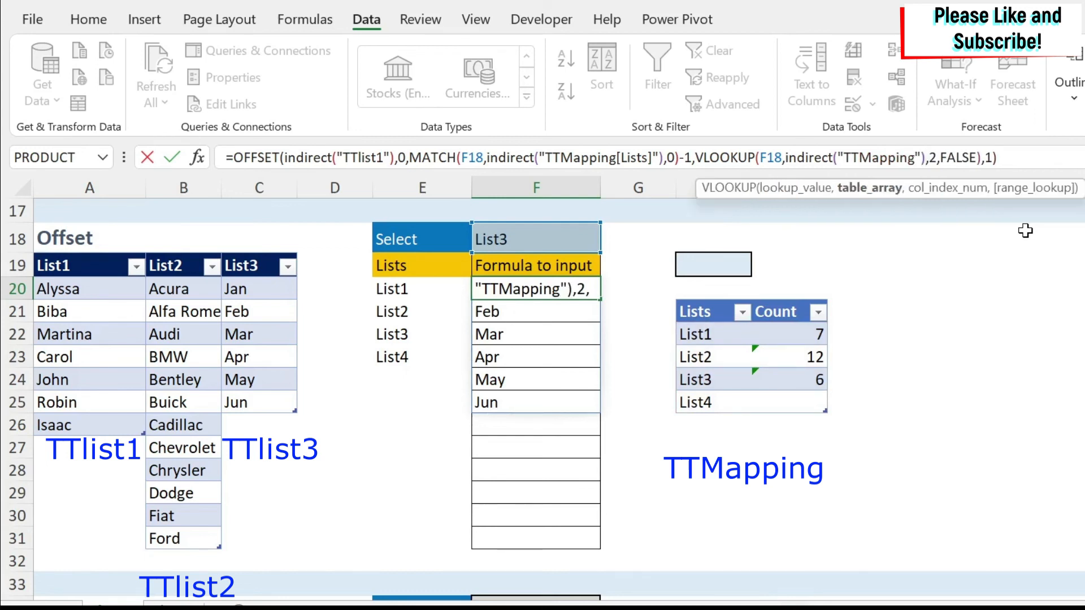
key(Return)
Step: Copy the full text of F20's OFFSET formula and leave the cell unchanged
click(533, 291)
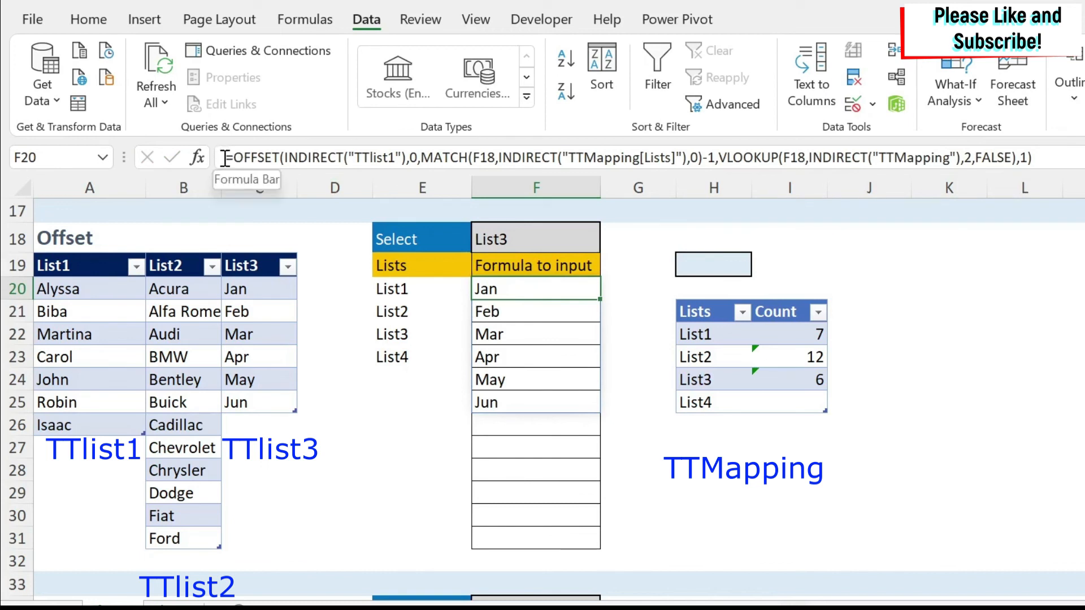
drag(225, 158, 1035, 158)
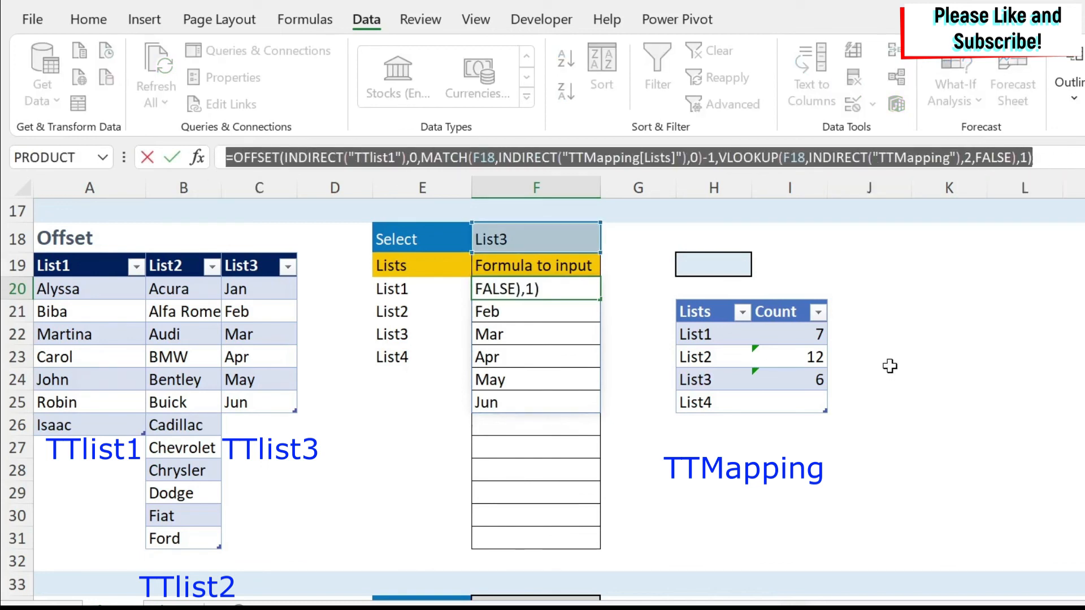
key(ctrl+c)
key(Escape)
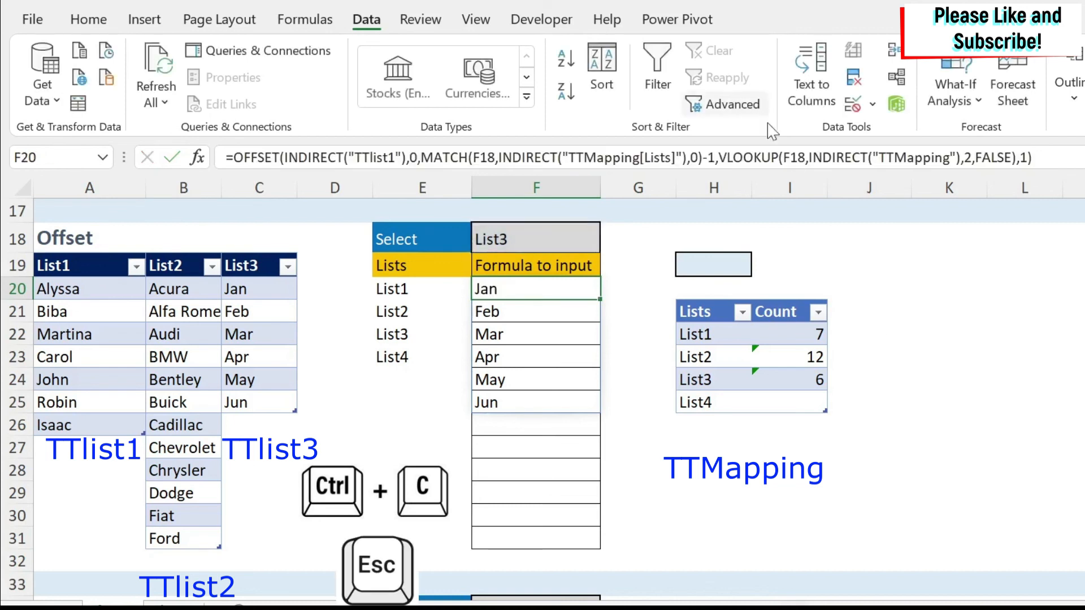
Step: Add List data validation to H19 with the copied OFFSET formula as its source, and check the choices in its dropdown
click(720, 267)
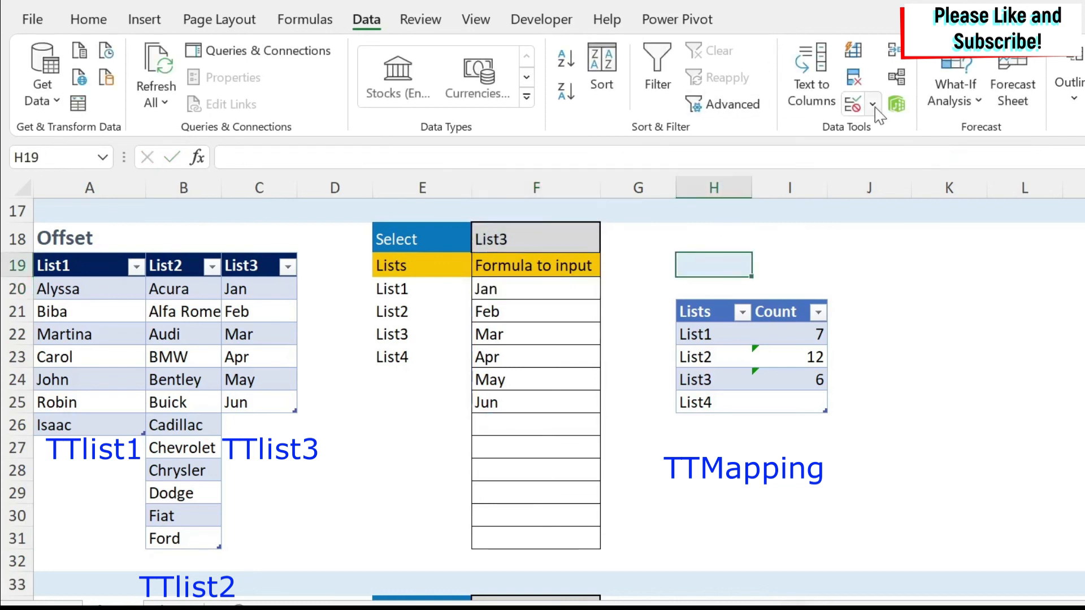
click(853, 104)
click(825, 286)
click(734, 349)
click(966, 375)
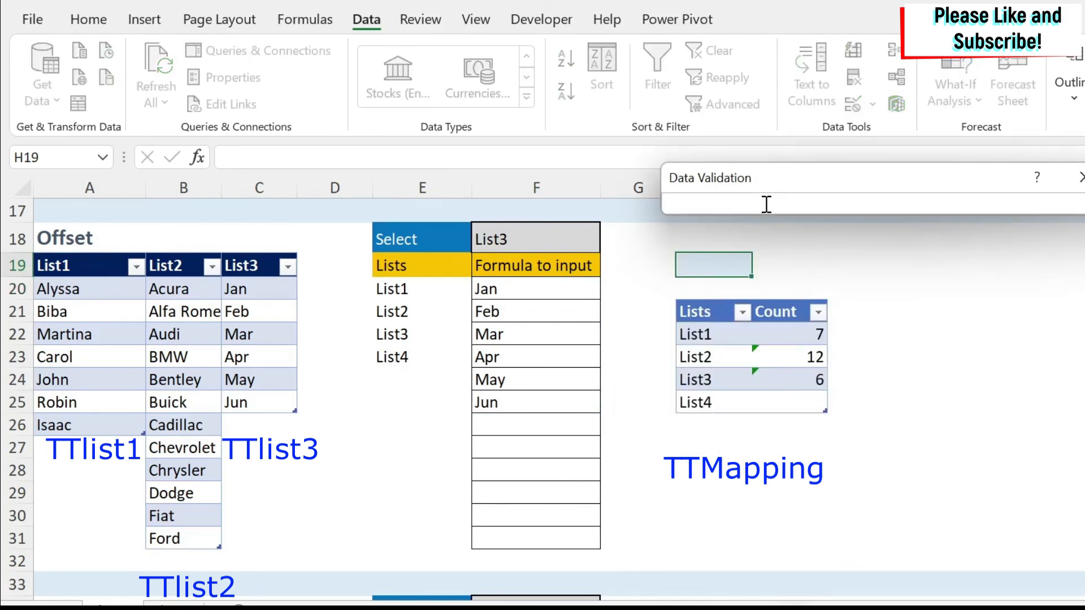
key(ctrl+v)
key(Return)
click(960, 487)
click(762, 267)
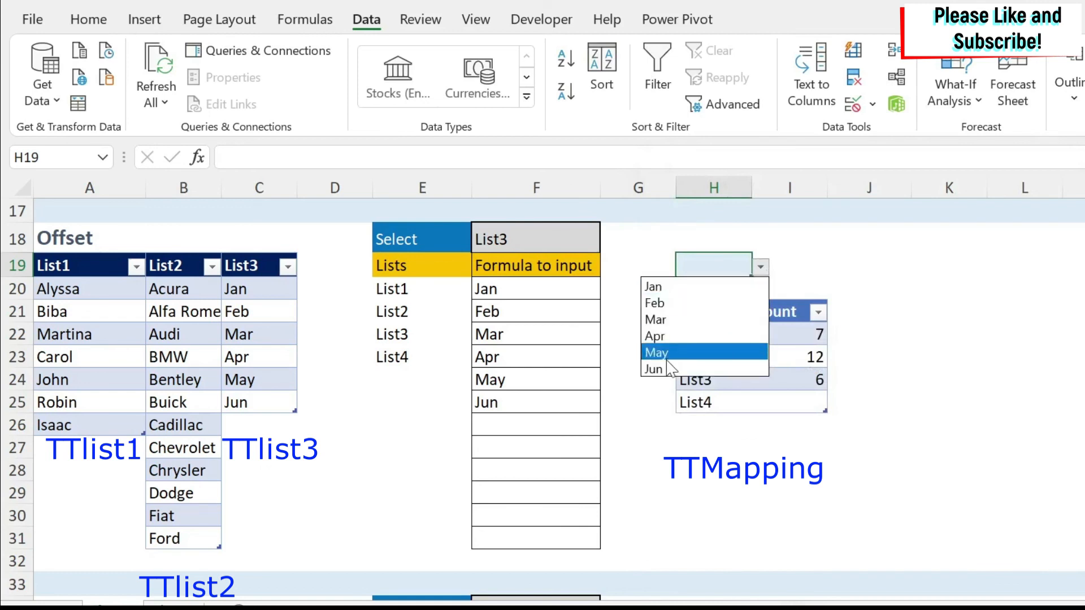
key(Escape)
Step: Choose List1 as the selected list in F18 and check the choices offered by H19's dropdown
click(610, 243)
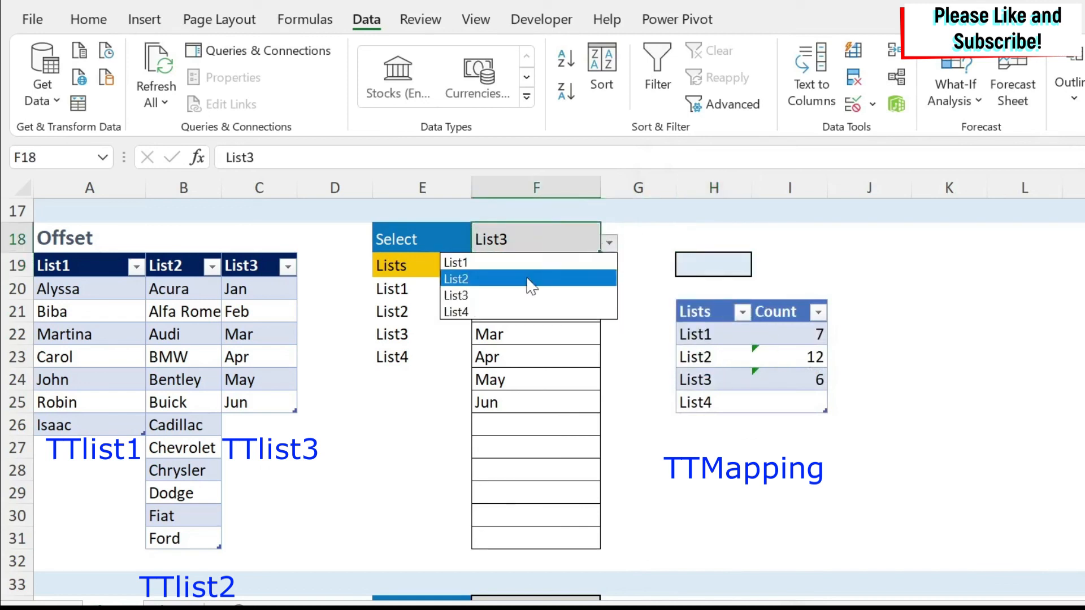
click(526, 260)
click(729, 264)
click(761, 267)
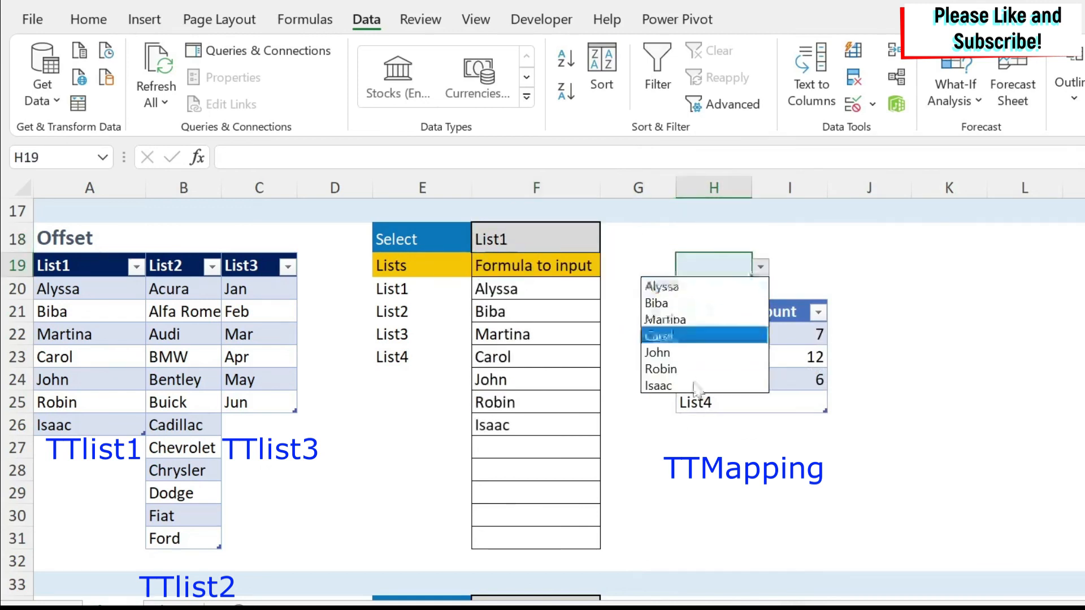
click(823, 258)
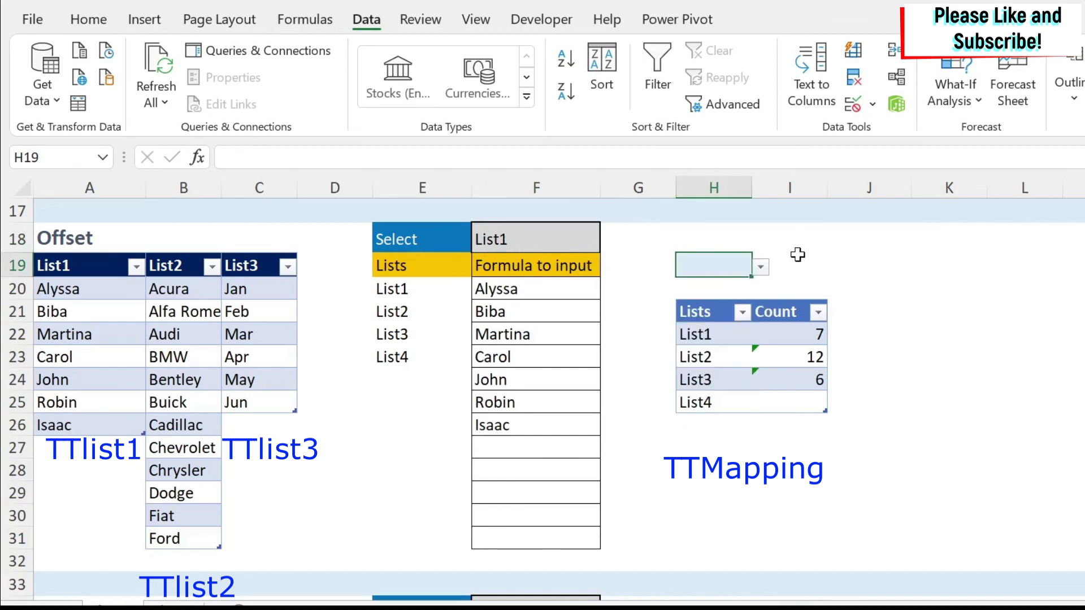